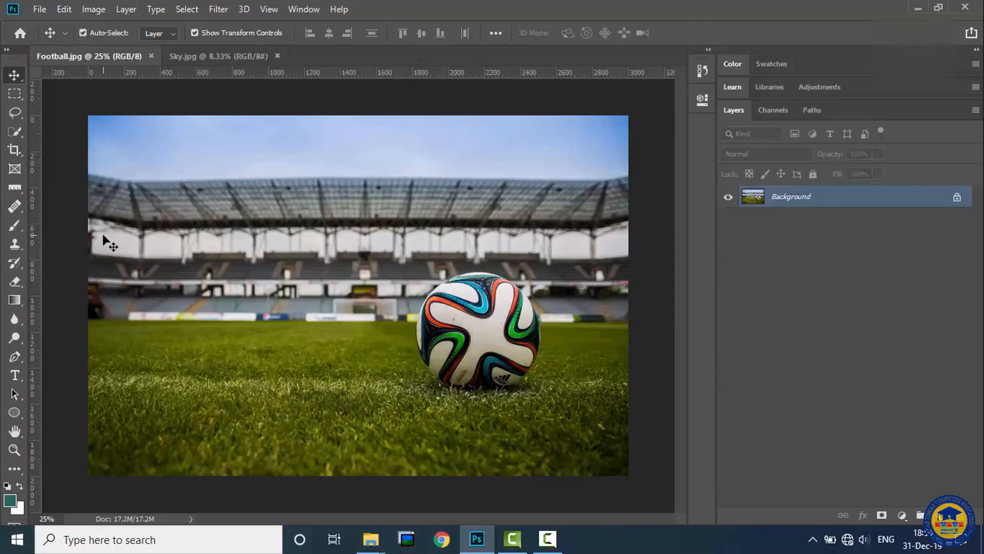
{"action": "left_click", "coordinate": [14, 113]}
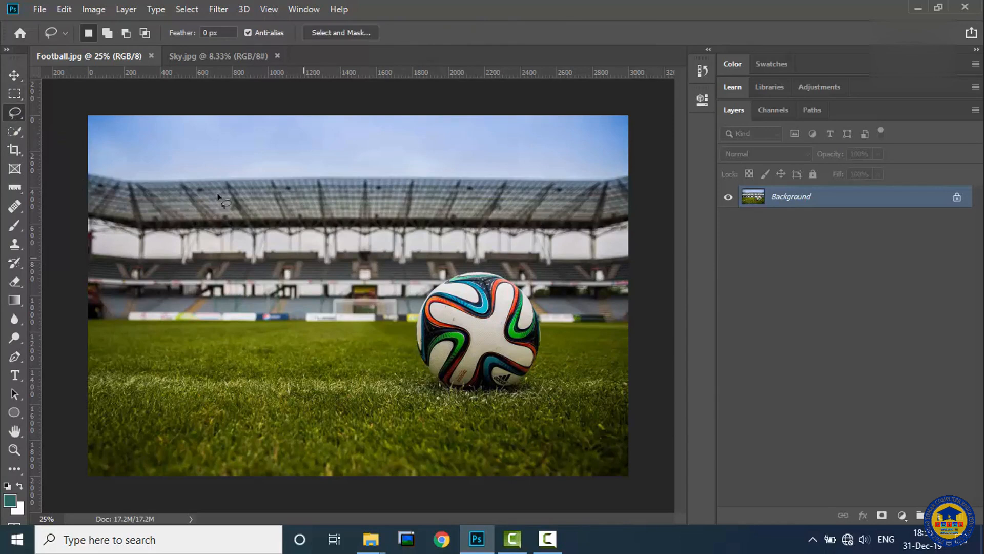
{"action": "right_click", "coordinate": [16, 108]}
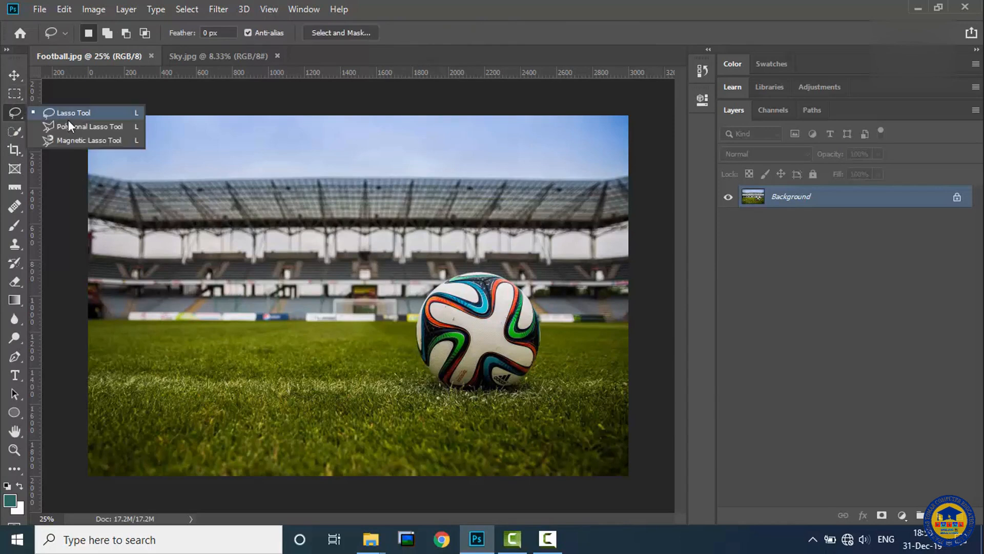
{"action": "left_click", "coordinate": [82, 144]}
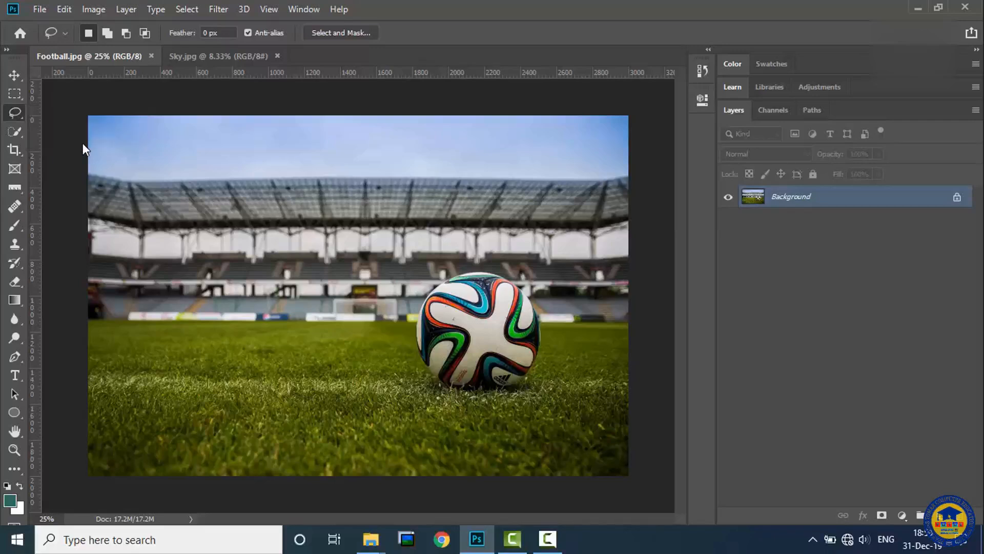
{"action": "left_click", "coordinate": [427, 367]}
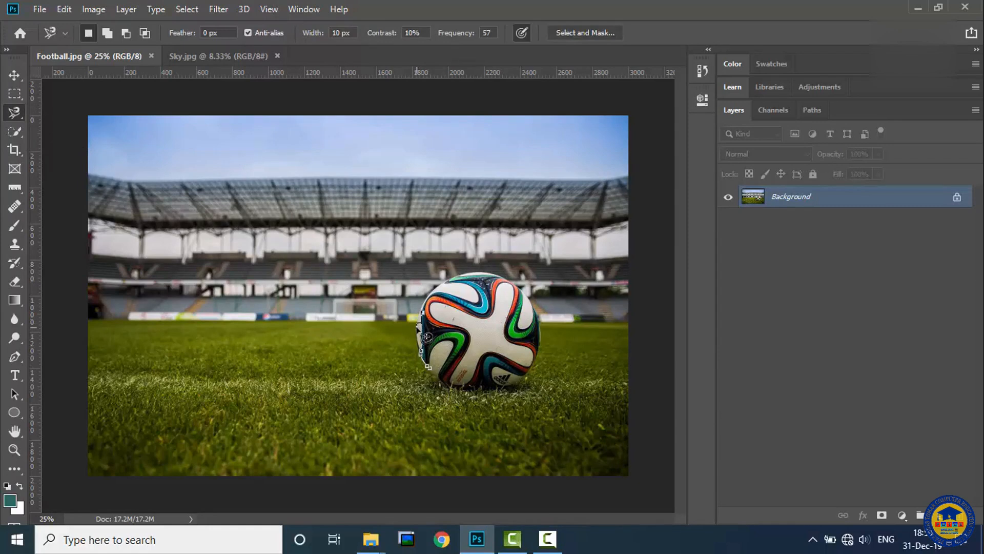
{"action": "right_click", "coordinate": [14, 113]}
{"action": "left_click", "coordinate": [51, 111]}
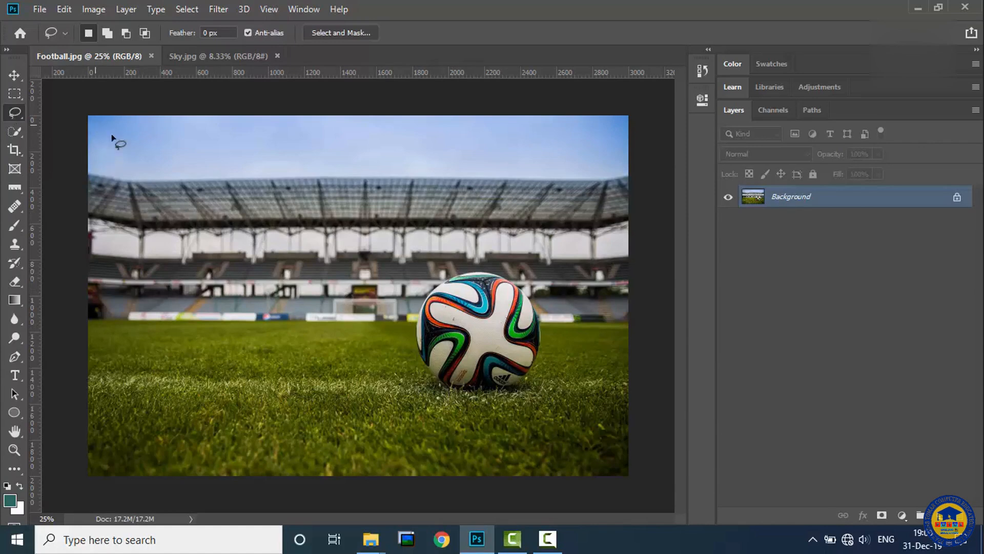
- Select the football with the Quick Selection tool
{"action": "left_click", "coordinate": [14, 131]}
{"action": "right_click", "coordinate": [13, 131]}
{"action": "left_click", "coordinate": [11, 134]}
{"action": "mouse_move", "coordinate": [473, 319]}
{"action": "left_mouse_down"}
{"action": "mouse_move", "coordinate": [467, 298]}
{"action": "mouse_move", "coordinate": [503, 293]}
{"action": "mouse_move", "coordinate": [528, 331]}
{"action": "mouse_move", "coordinate": [517, 349]}
{"action": "mouse_move", "coordinate": [474, 369]}
{"action": "mouse_move", "coordinate": [510, 371]}
{"action": "mouse_move", "coordinate": [502, 377]}
{"action": "mouse_move", "coordinate": [434, 354]}
{"action": "mouse_move", "coordinate": [441, 319]}
{"action": "left_mouse_up"}
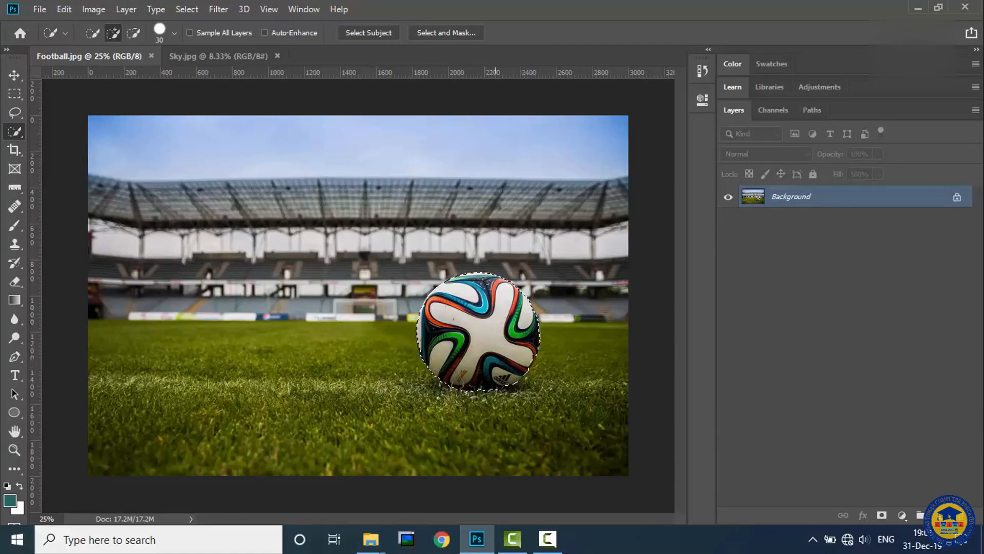
- Open Content-Aware Fill for the selected ball and set the sampling area overlay opacity to 53%
{"action": "left_click", "coordinate": [64, 10]}
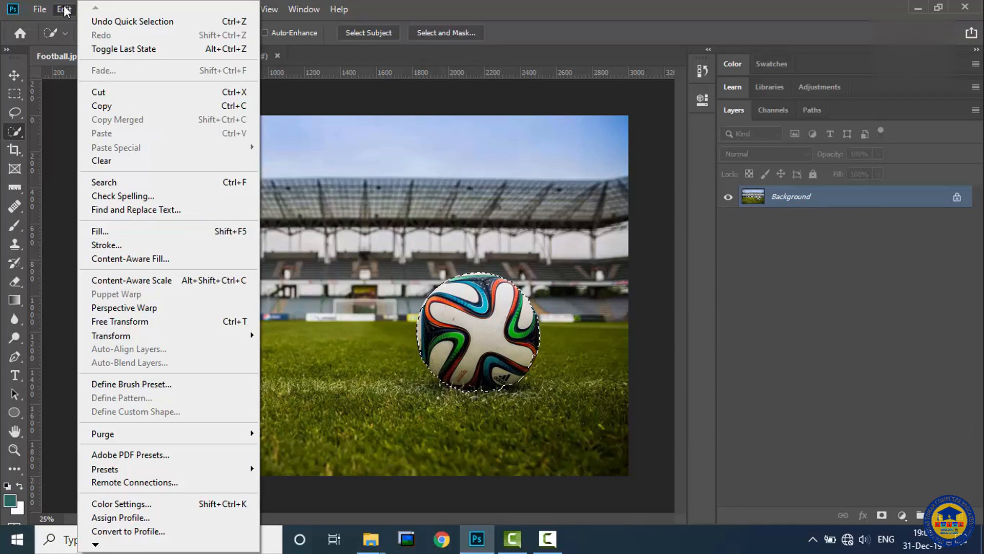
{"action": "left_click", "coordinate": [174, 259]}
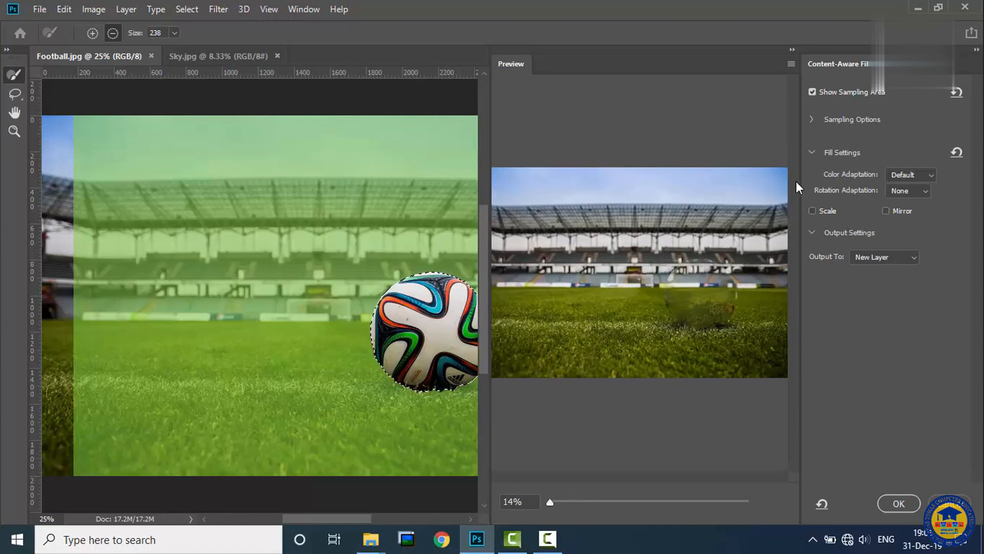
{"action": "left_click", "coordinate": [812, 119]}
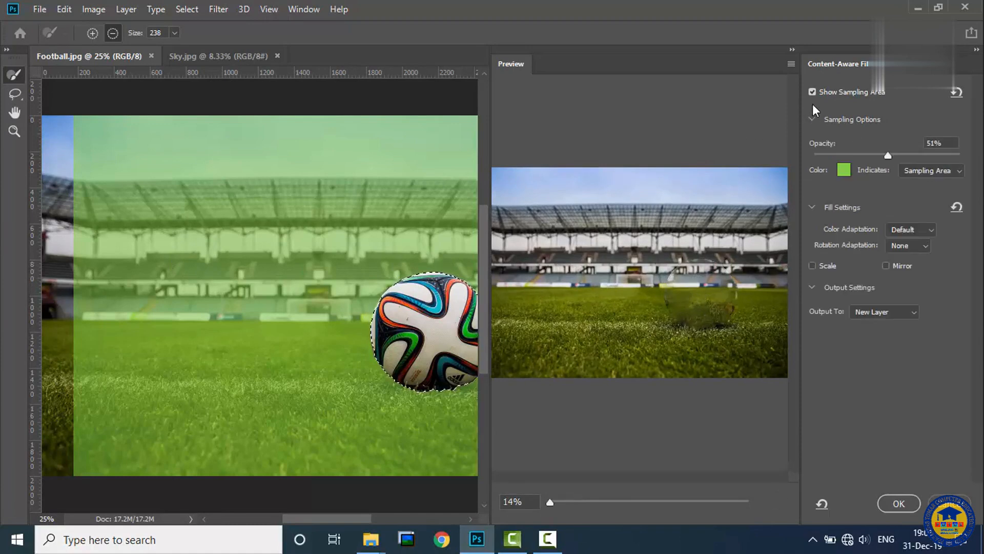
{"action": "mouse_move", "coordinate": [888, 154]}
{"action": "left_mouse_down"}
{"action": "mouse_move", "coordinate": [937, 156]}
{"action": "mouse_move", "coordinate": [826, 164]}
{"action": "mouse_move", "coordinate": [900, 156]}
{"action": "mouse_move", "coordinate": [890, 154]}
{"action": "left_mouse_up"}
{"action": "key", "text": "alt"}
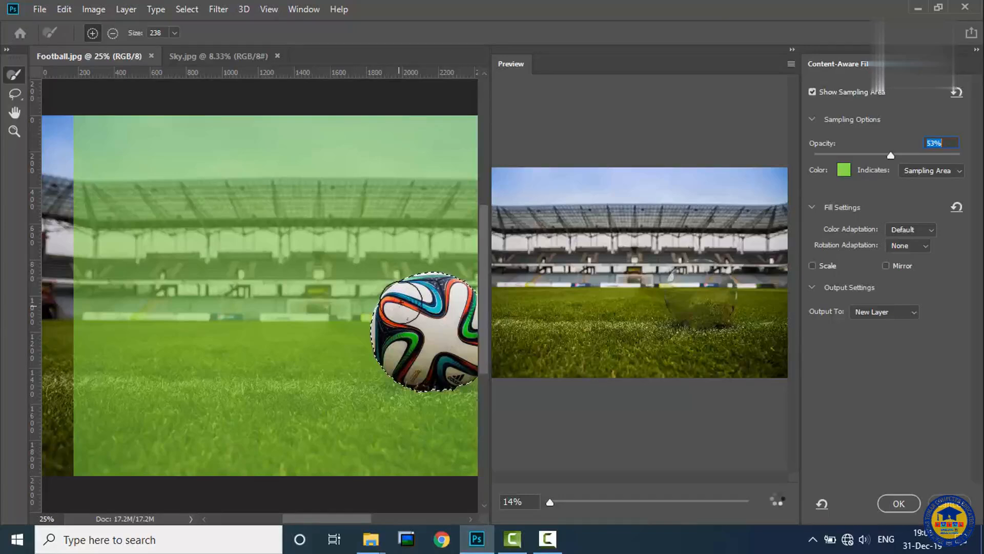
{"action": "key", "text": "alt"}
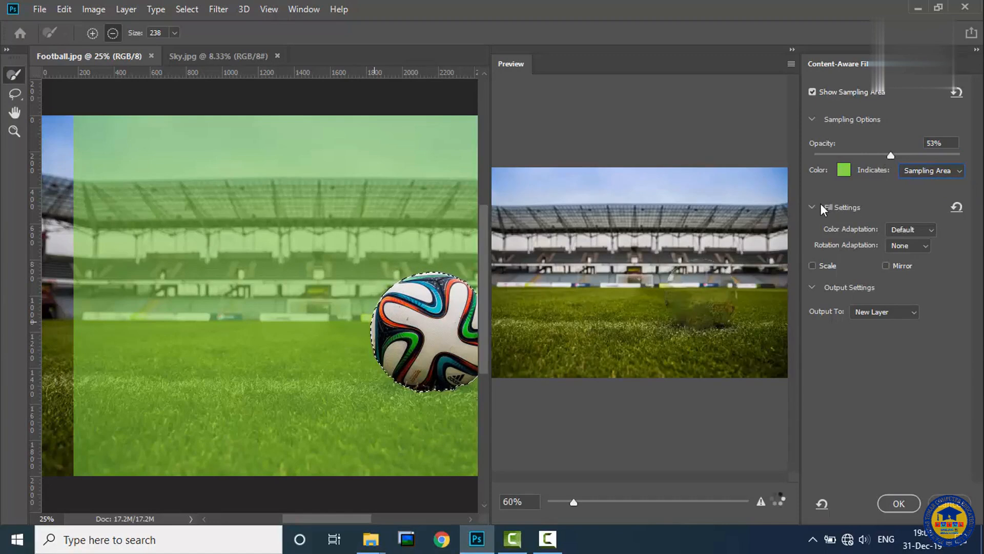
- Set Color Adaptation and Rotation Adaptation to High and overlay opacity to 84%, then apply the ball's fill to a new layer and deselect
{"action": "left_click", "coordinate": [899, 226]}
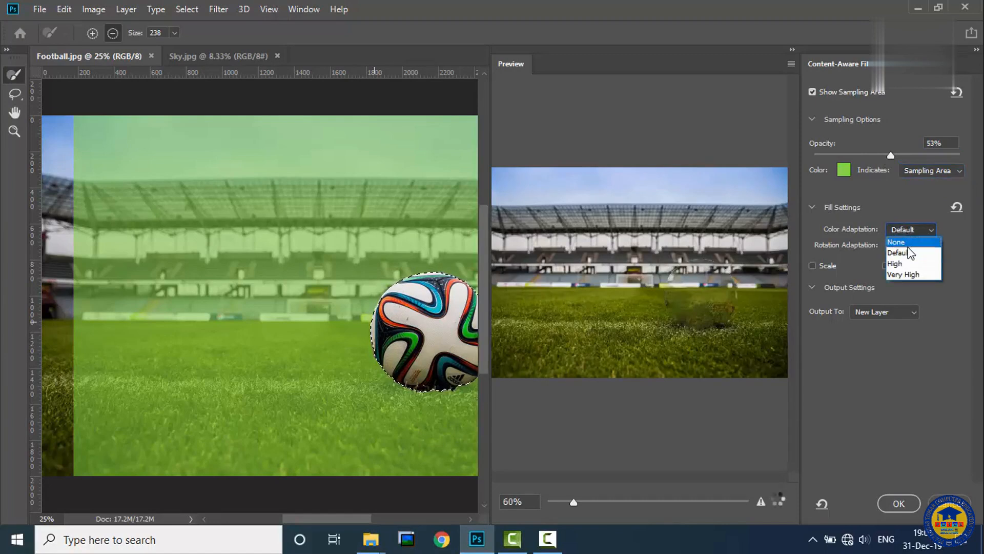
{"action": "left_click", "coordinate": [902, 264]}
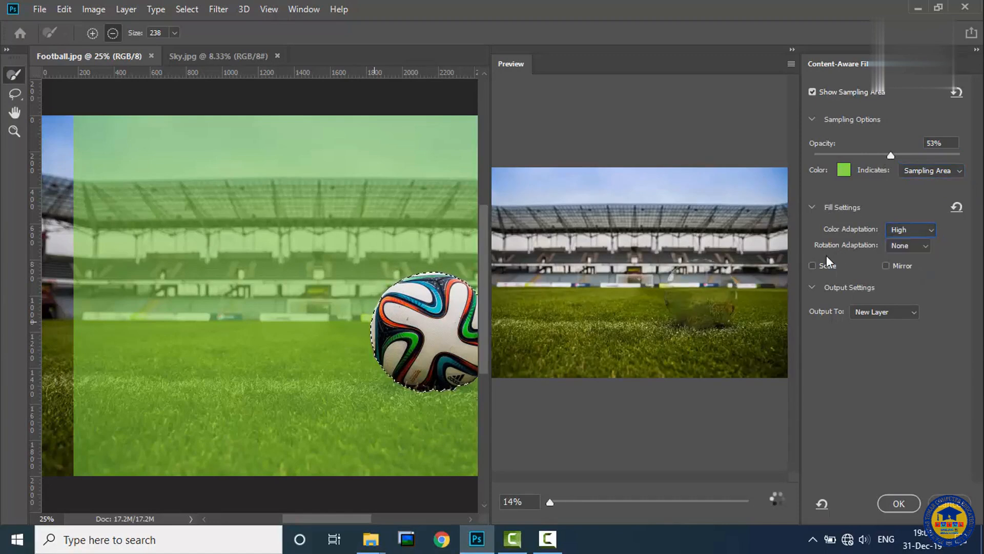
{"action": "left_click", "coordinate": [813, 287]}
{"action": "left_click", "coordinate": [813, 287]}
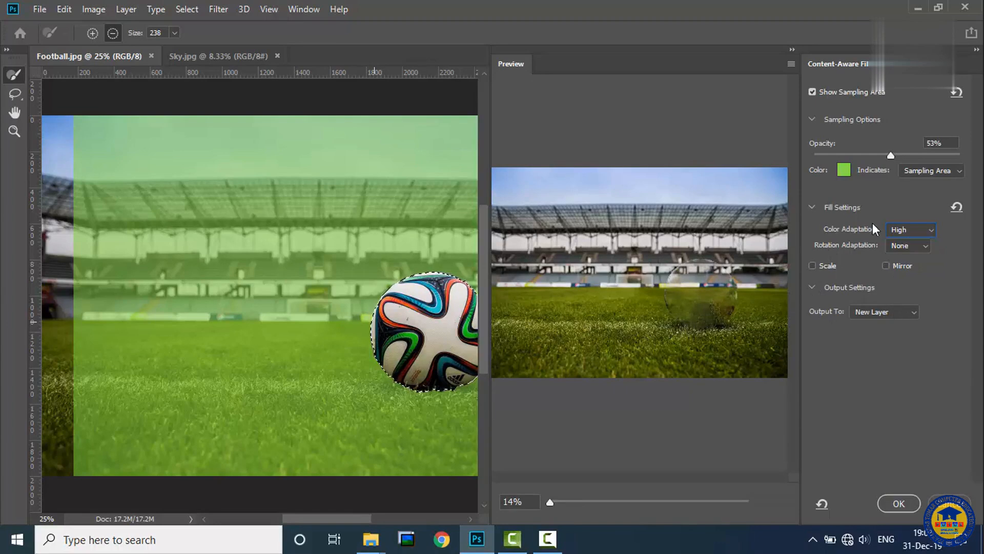
{"action": "left_click", "coordinate": [902, 246]}
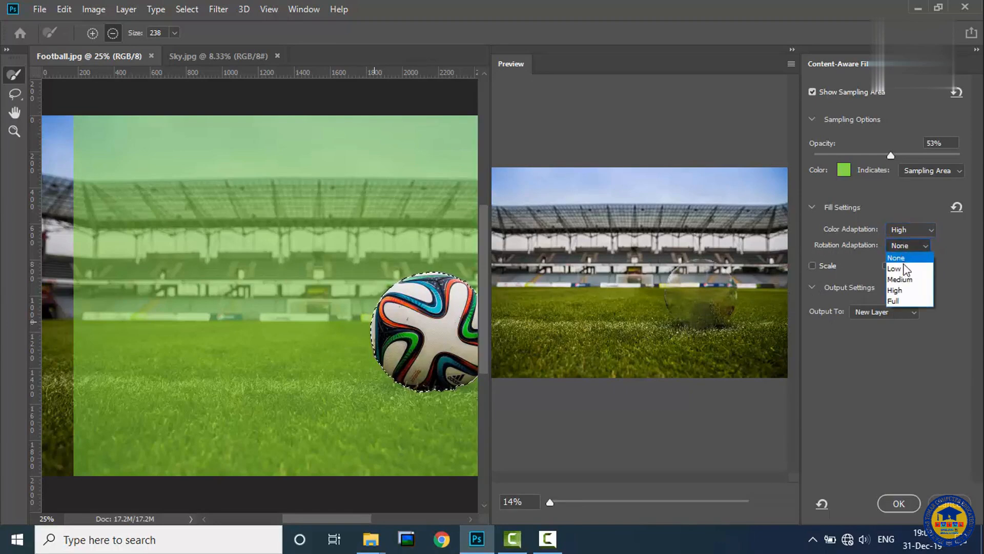
{"action": "left_click", "coordinate": [906, 290]}
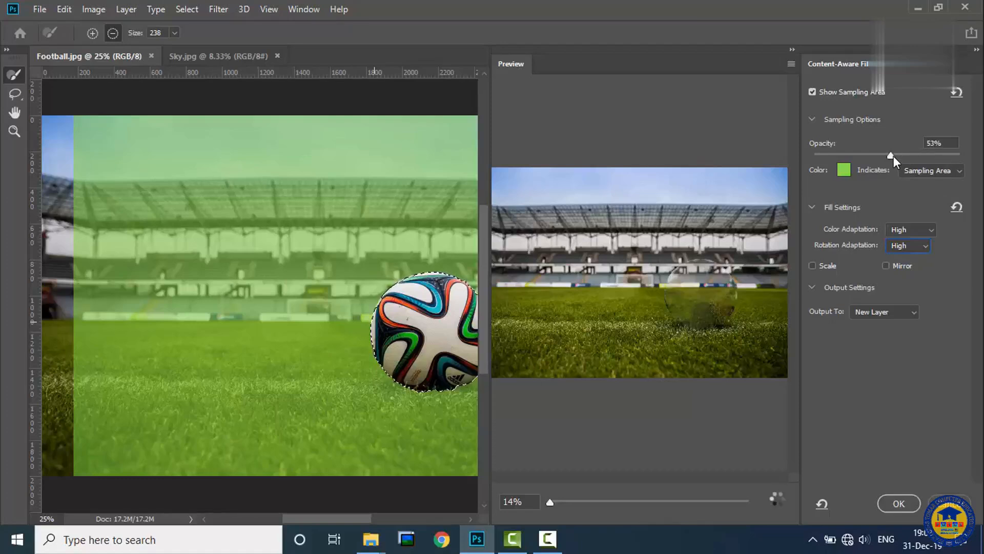
{"action": "left_click_drag", "start_coordinate": [891, 155], "coordinate": [935, 155]}
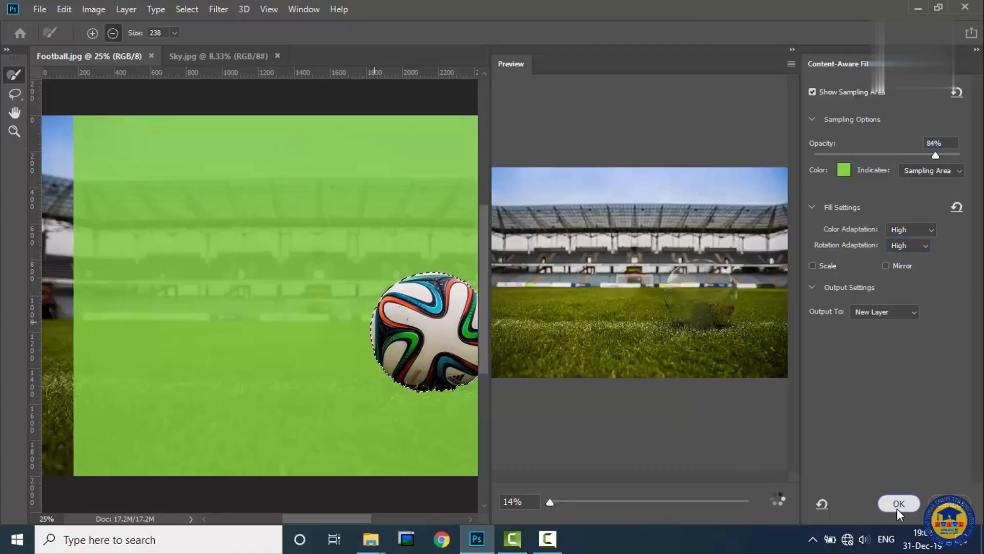
{"action": "left_click", "coordinate": [897, 508]}
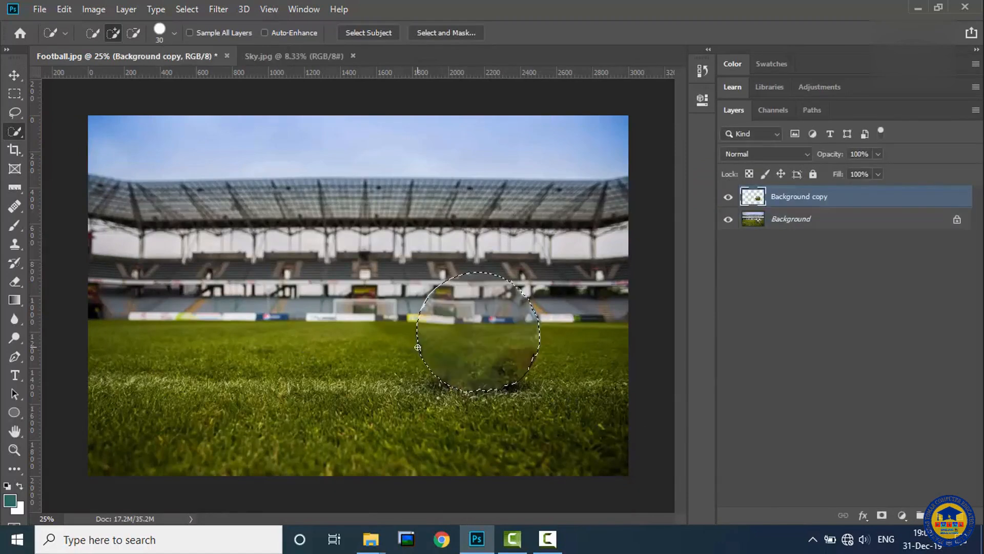
{"action": "left_click", "coordinate": [15, 73]}
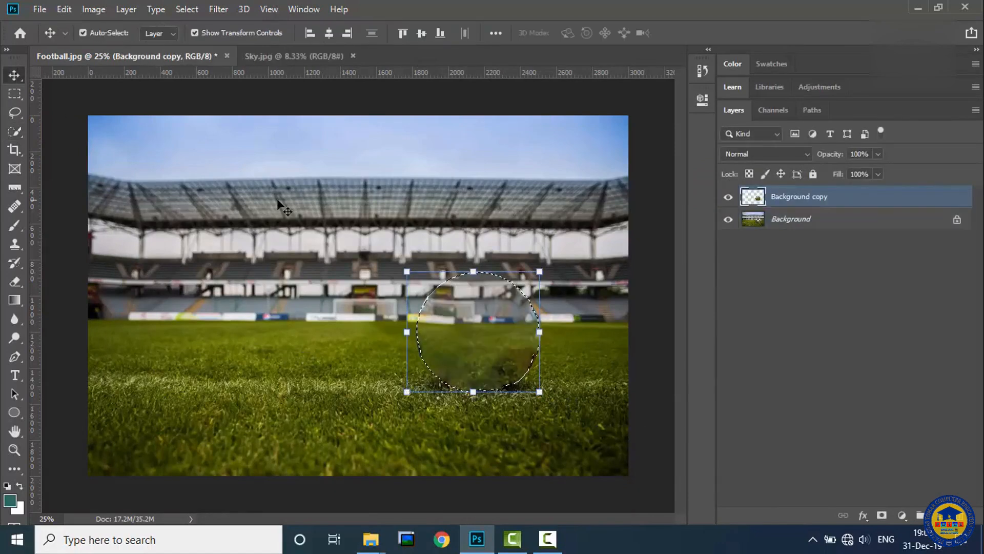
{"action": "left_click", "coordinate": [362, 362]}
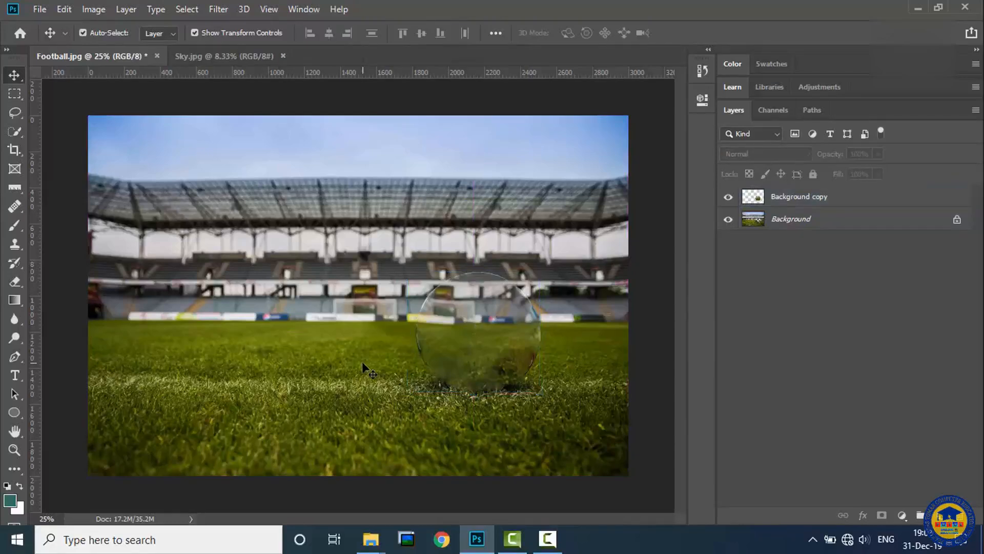
- Draw a loose freehand Lasso selection around the ball area, including a margin of surrounding grass and stands
{"action": "left_click", "coordinate": [15, 113]}
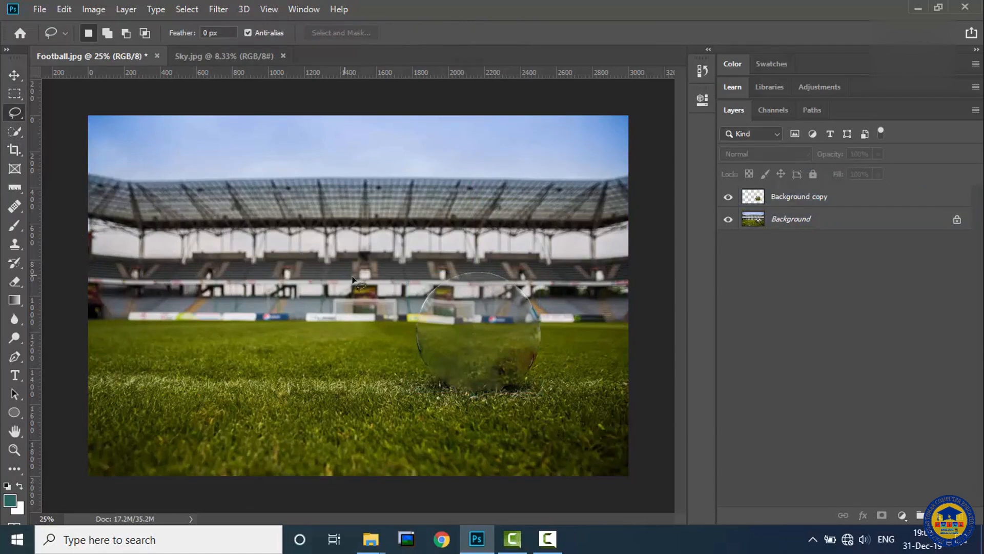
{"action": "mouse_move", "coordinate": [423, 267]}
{"action": "left_mouse_down"}
{"action": "mouse_move", "coordinate": [391, 340]}
{"action": "mouse_move", "coordinate": [413, 387]}
{"action": "mouse_move", "coordinate": [456, 412]}
{"action": "mouse_move", "coordinate": [492, 415]}
{"action": "mouse_move", "coordinate": [556, 387]}
{"action": "mouse_move", "coordinate": [563, 342]}
{"action": "mouse_move", "coordinate": [531, 280]}
{"action": "mouse_move", "coordinate": [424, 269]}
{"action": "left_mouse_up"}
{"action": "left_click", "coordinate": [64, 10]}
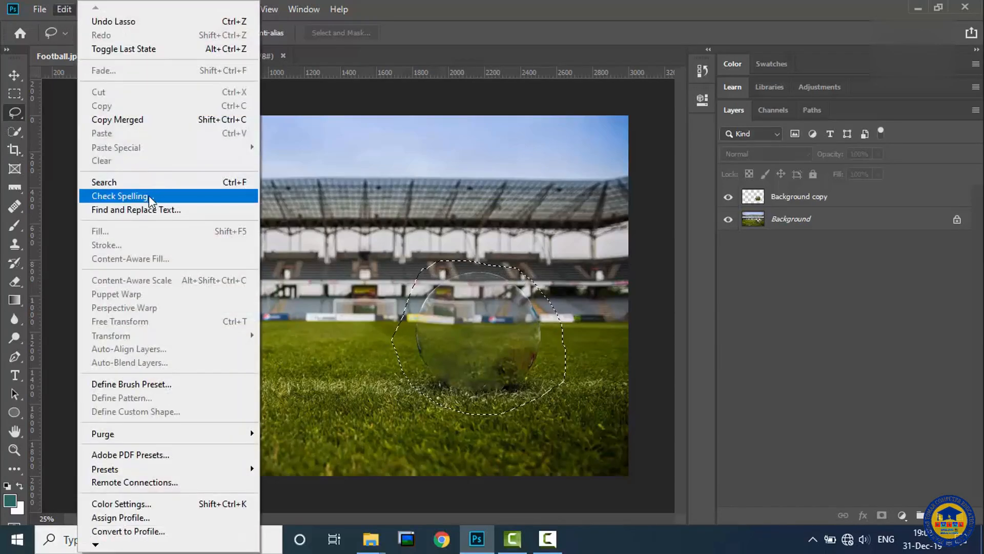
- Convert the football image's Background into a regular layer named Layer 0
{"action": "left_click", "coordinate": [828, 218]}
{"action": "double_click", "coordinate": [828, 218]}
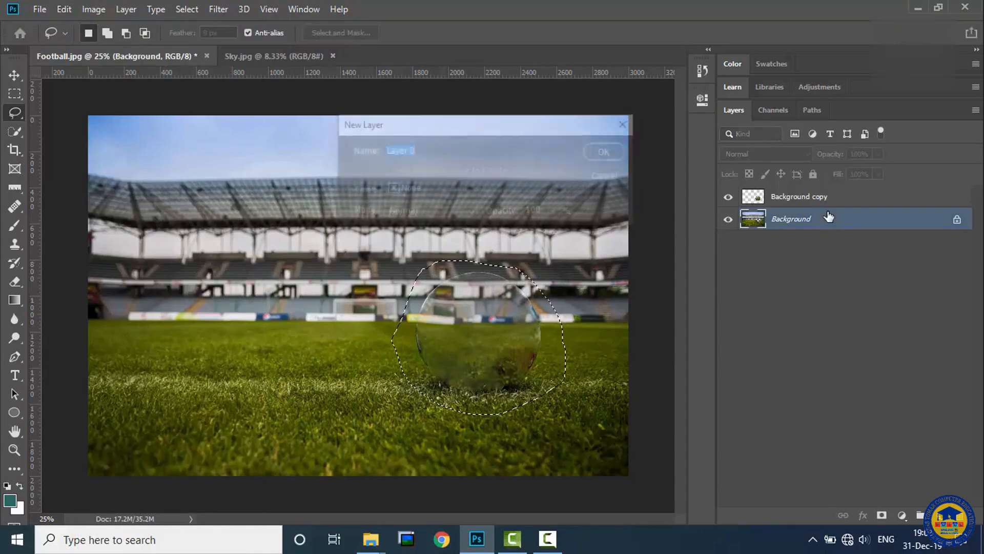
{"action": "left_click", "coordinate": [607, 152]}
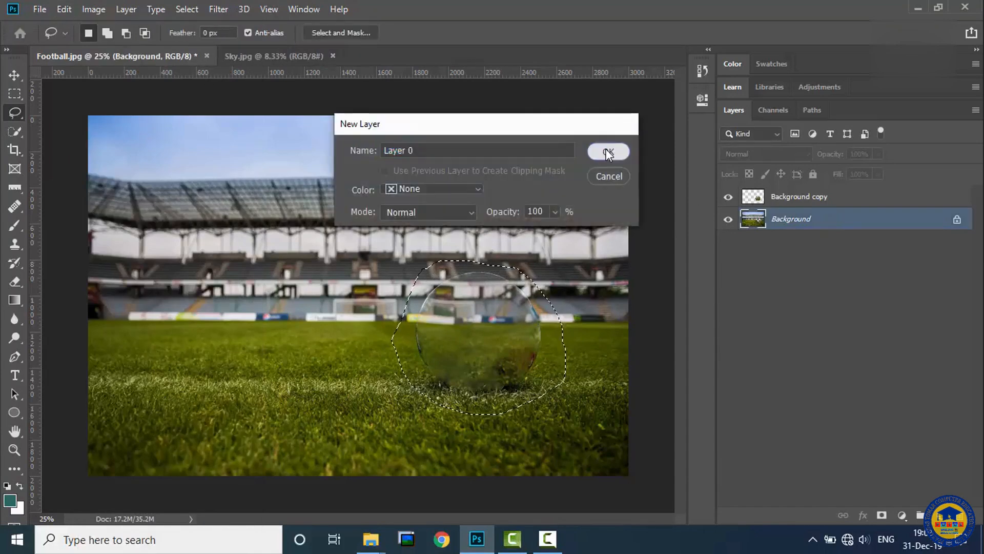
- Content-aware fill the lassoed ball area of Layer 0 with default fill settings, output to a new layer
{"action": "left_click", "coordinate": [64, 9]}
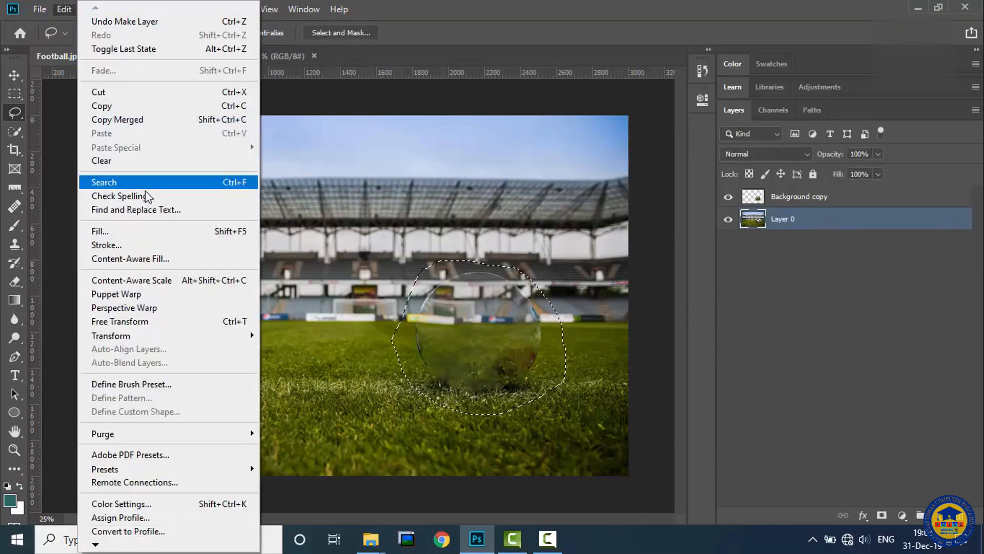
{"action": "left_click", "coordinate": [173, 259]}
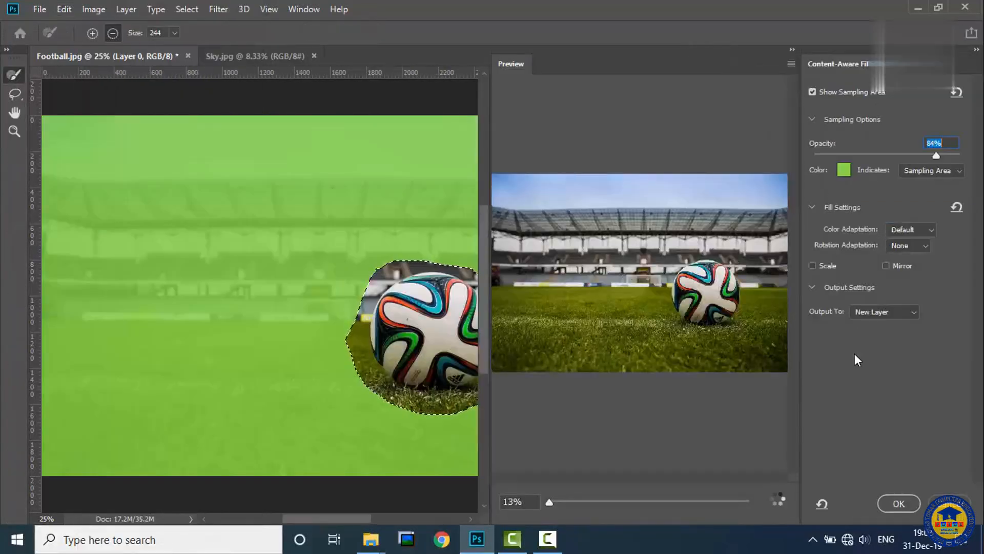
{"action": "left_click", "coordinate": [898, 502]}
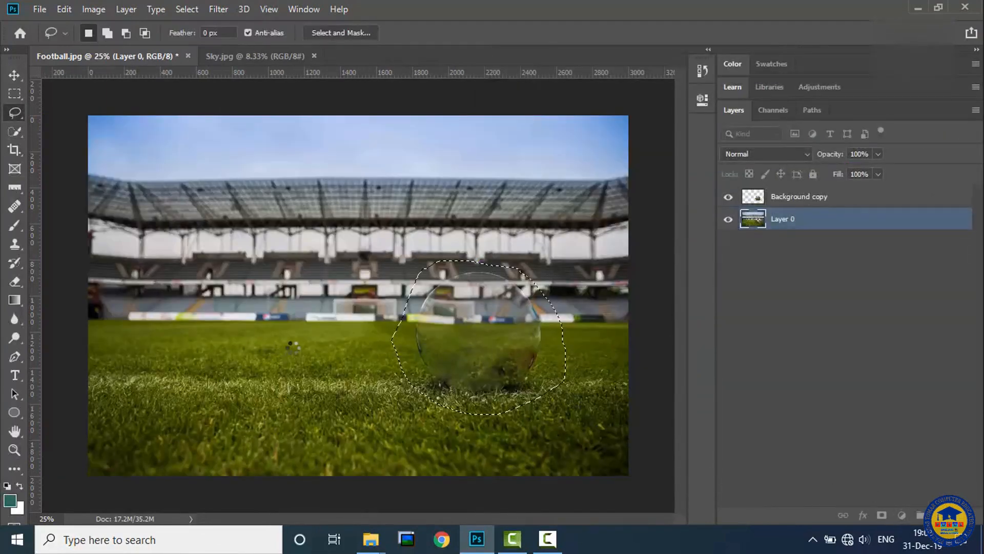
{"action": "key", "text": "ctrl+j"}
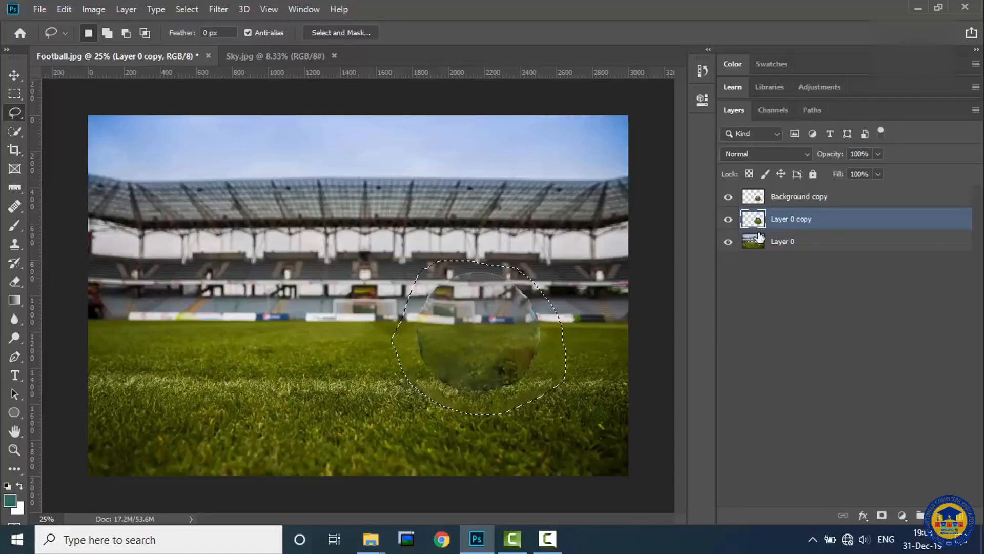
- Delete the Background copy layer holding the earlier fill and clear the selection
{"action": "left_click", "coordinate": [729, 198]}
{"action": "left_click_drag", "start_coordinate": [797, 199], "coordinate": [920, 514]}
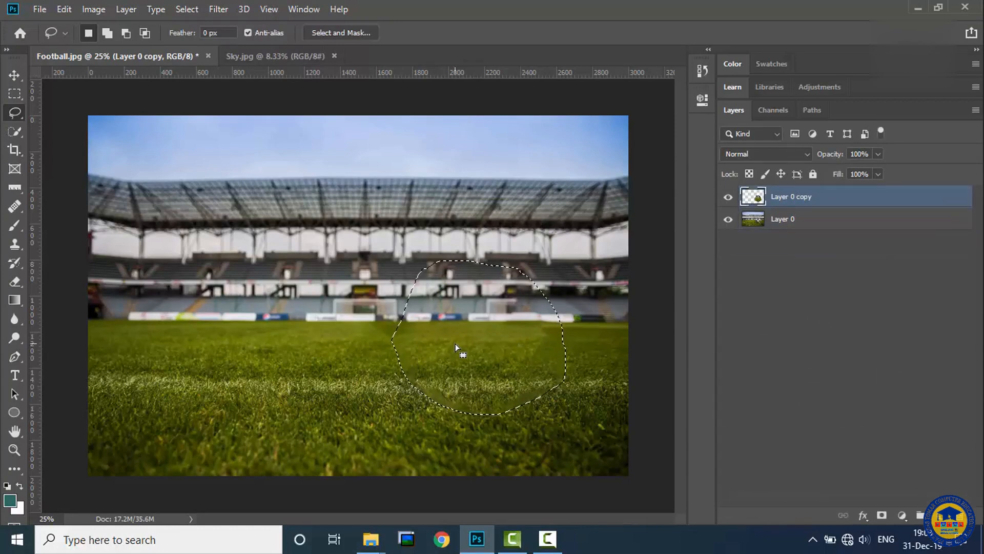
{"action": "key", "text": "ctrl+d"}
{"action": "left_click", "coordinate": [13, 75]}
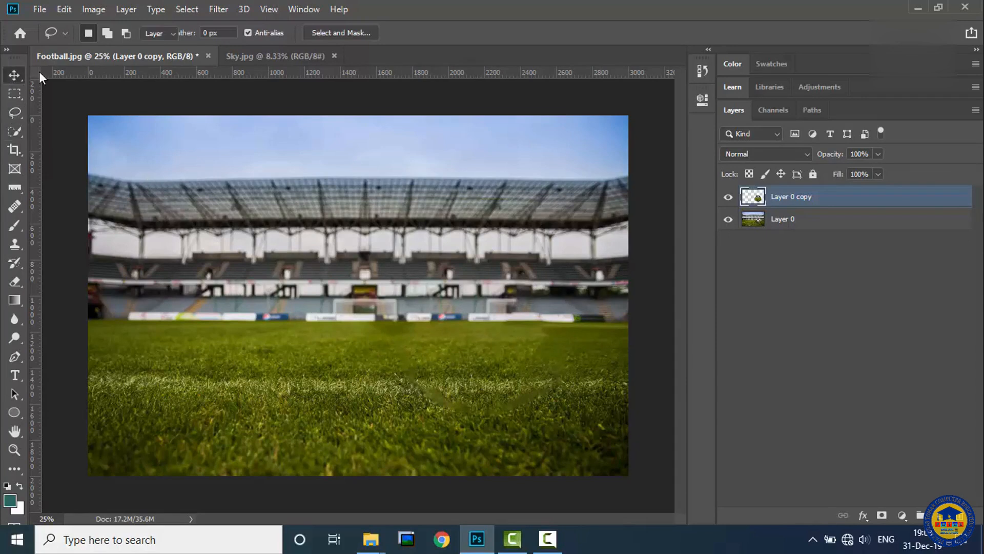
- Switch to the Sky.jpg document and convert its Background into a regular layer named Layer 0
{"action": "left_click", "coordinate": [258, 57]}
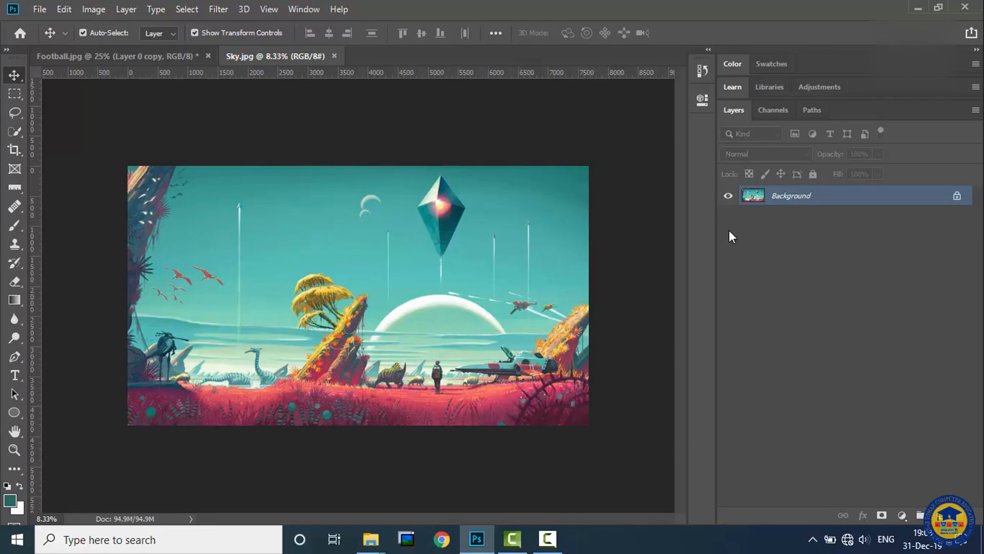
{"action": "double_click", "coordinate": [851, 200]}
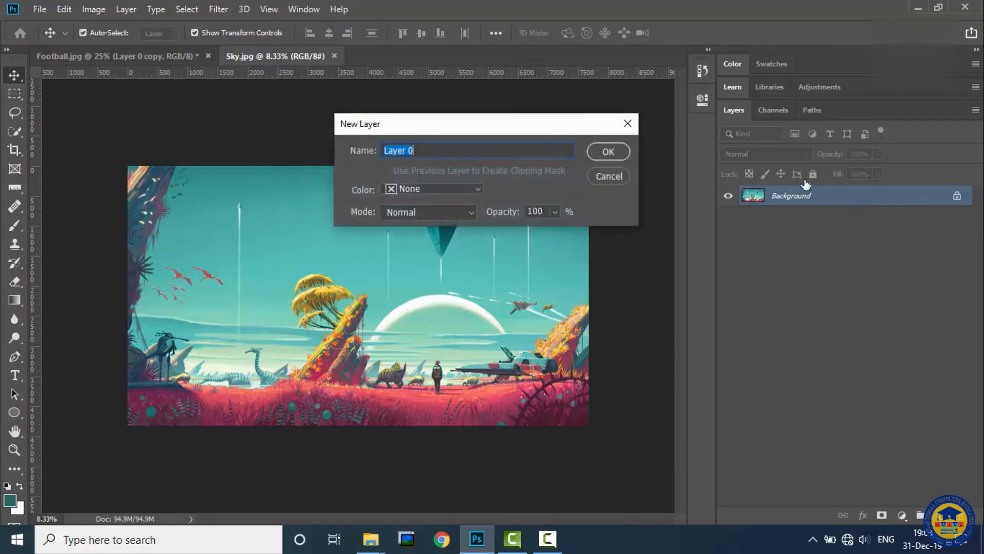
{"action": "left_click", "coordinate": [607, 149]}
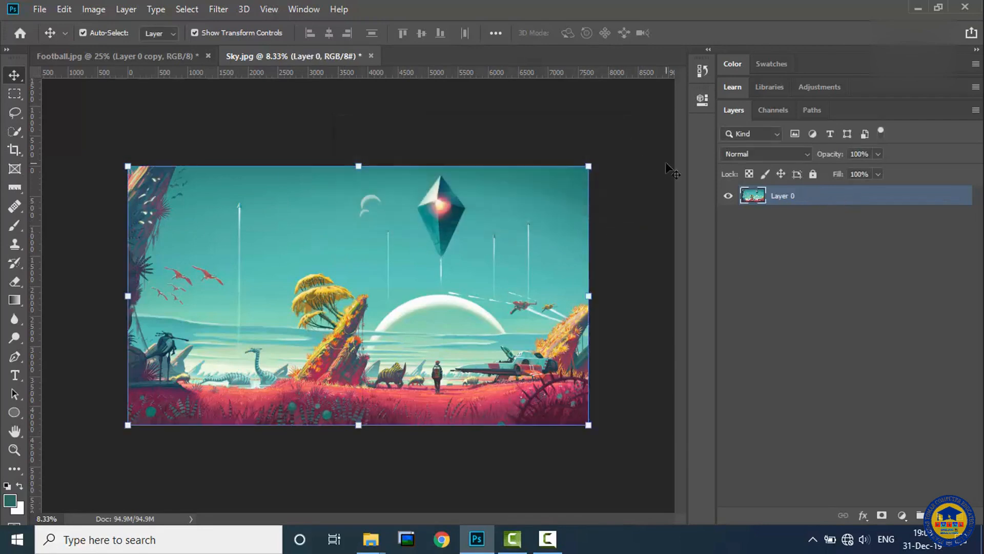
- Try narrowing the sky image's Layer 0 from its left edge with Content-Aware Scale, and undo the scaling
{"action": "left_click", "coordinate": [63, 11]}
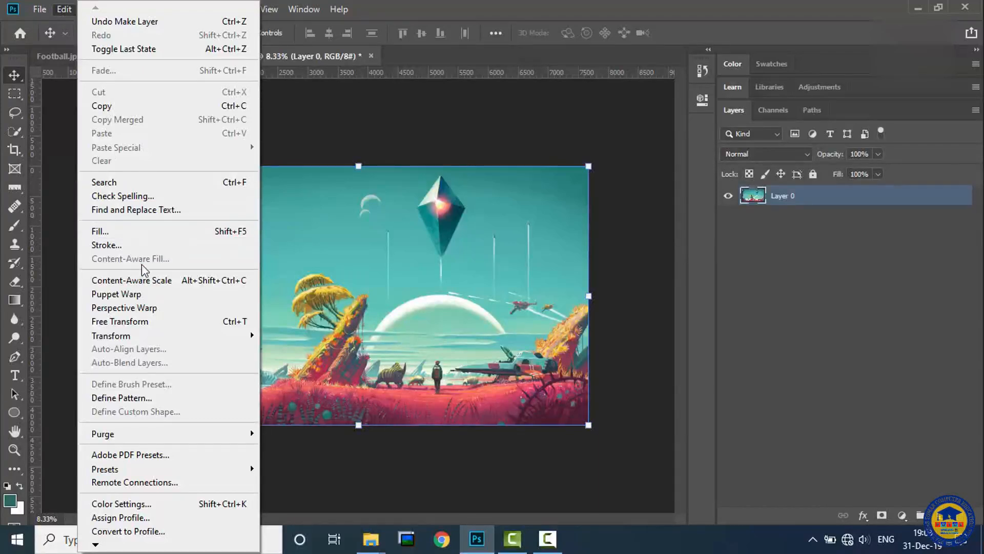
{"action": "left_click", "coordinate": [154, 280]}
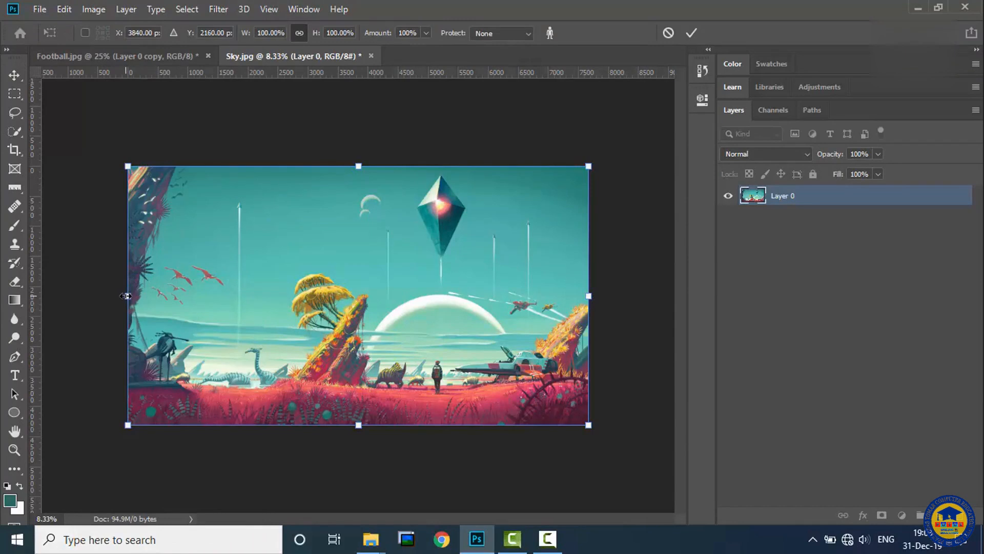
{"action": "left_click_drag", "start_coordinate": [127, 296], "coordinate": [227, 305]}
{"action": "key", "text": "ctrl+z"}
{"action": "key", "text": "Return"}
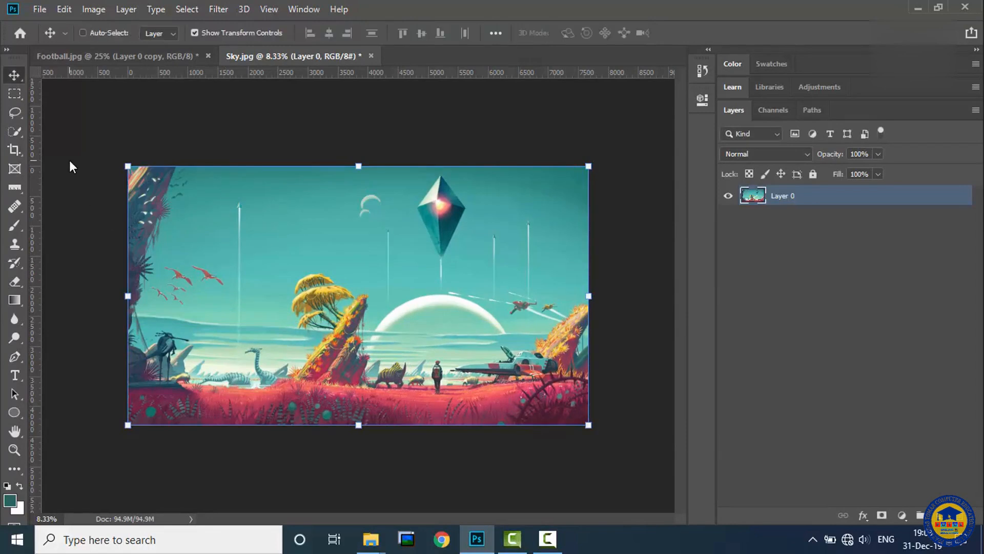
- Try shrinking Layer 0 from its left edge with Free Transform for comparison, and cancel the transform
{"action": "key", "text": "ctrl+t"}
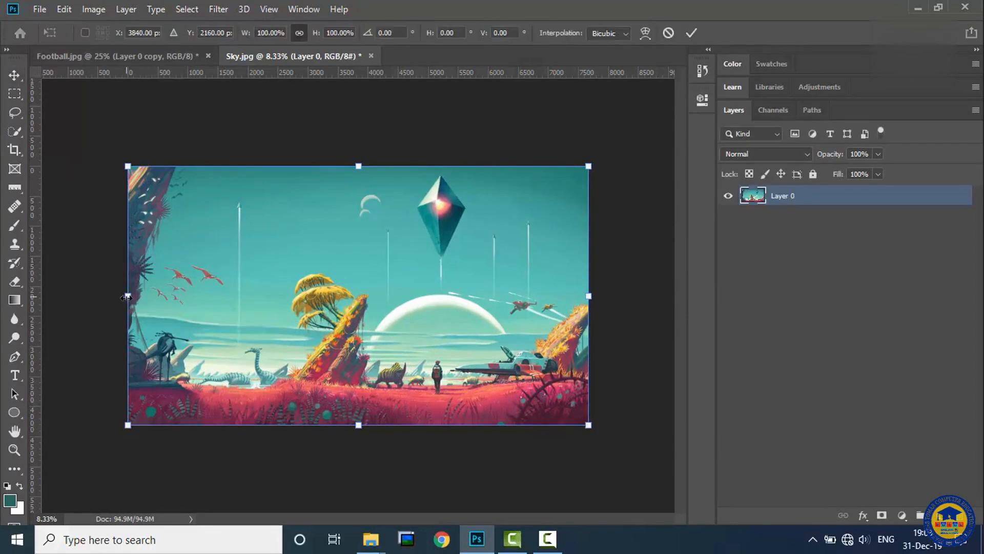
{"action": "left_click_drag", "start_coordinate": [128, 296], "coordinate": [333, 310]}
{"action": "key", "text": "ctrl+z"}
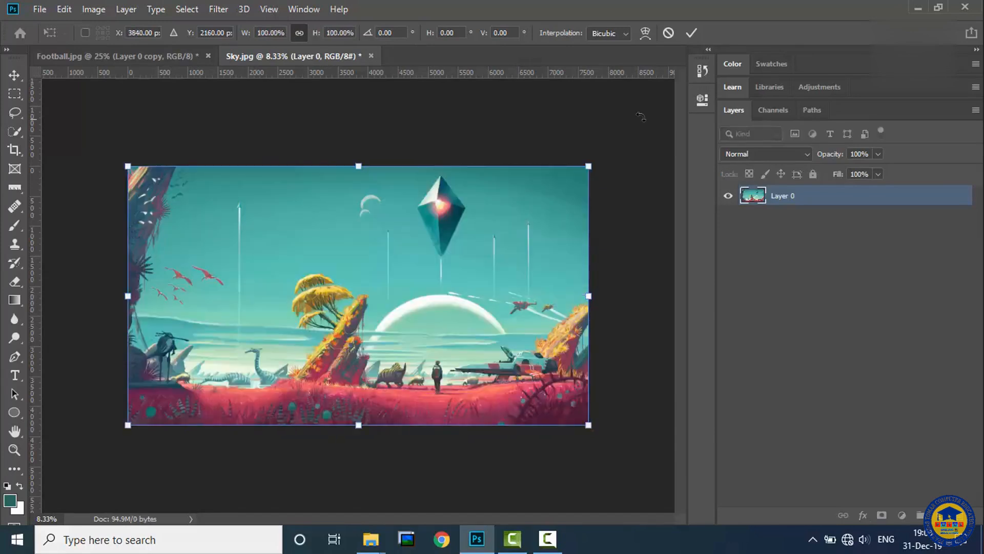
{"action": "left_click", "coordinate": [669, 33]}
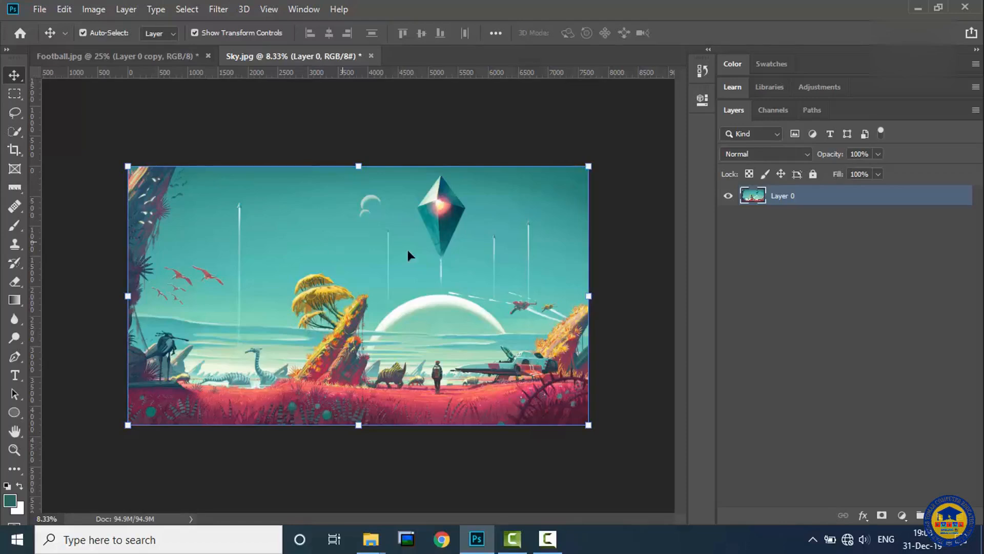
- Try Content-Aware Scale on Layer 0 from its left edge again, and finish with the layer at 100% size
{"action": "left_click", "coordinate": [91, 9]}
{"action": "mouse_move", "coordinate": [62, 12]}
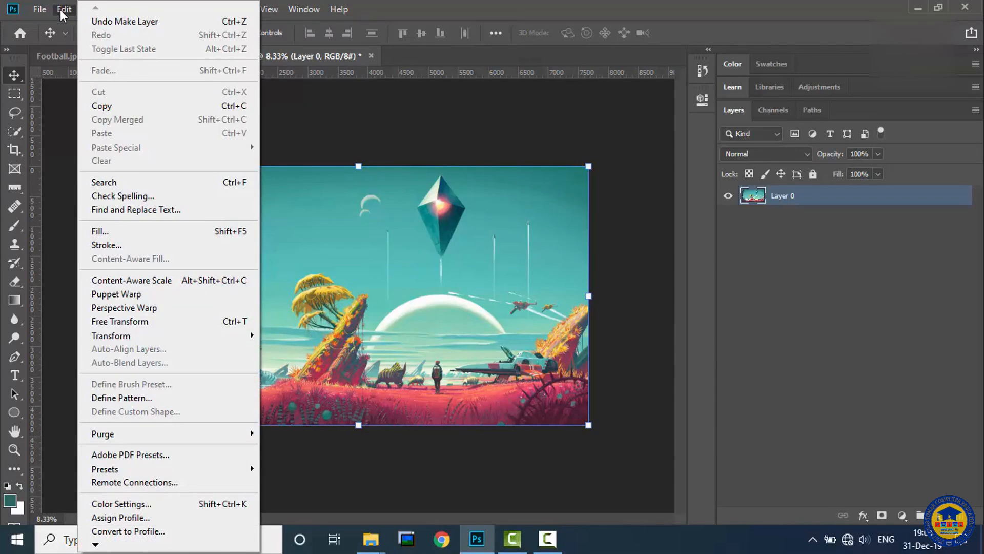
{"action": "left_click", "coordinate": [158, 280]}
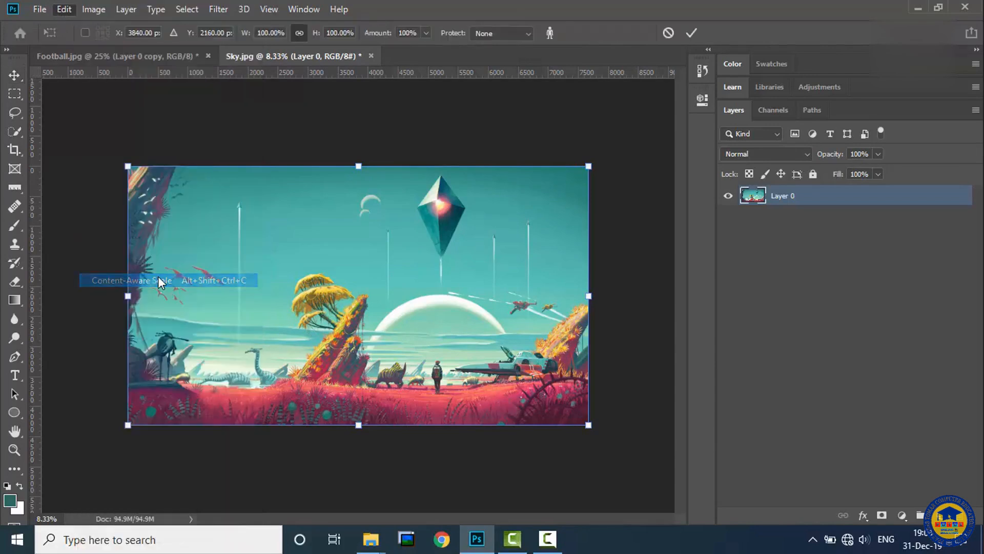
{"action": "mouse_move", "coordinate": [128, 296]}
{"action": "left_mouse_down"}
{"action": "mouse_move", "coordinate": [285, 296]}
{"action": "mouse_move", "coordinate": [122, 301]}
{"action": "left_mouse_up"}
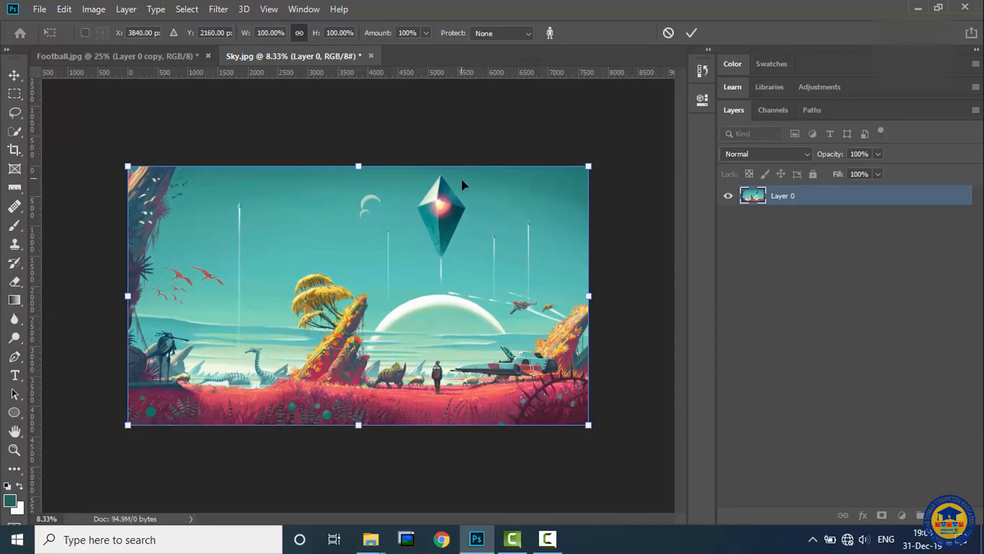
{"action": "mouse_move", "coordinate": [127, 296]}
{"action": "left_mouse_down"}
{"action": "mouse_move", "coordinate": [290, 304]}
{"action": "mouse_move", "coordinate": [127, 310]}
{"action": "left_mouse_up"}
{"action": "left_click", "coordinate": [691, 33]}
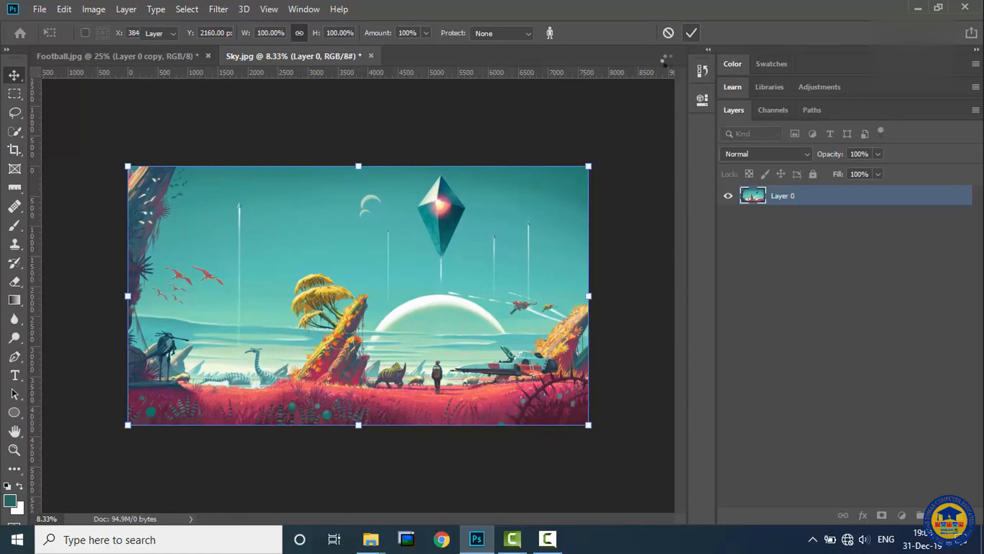
- Lasso the diamond-shaped spacecraft in the sky, save the selection as a new channel named UFO, and deselect it
{"action": "left_click", "coordinate": [15, 112]}
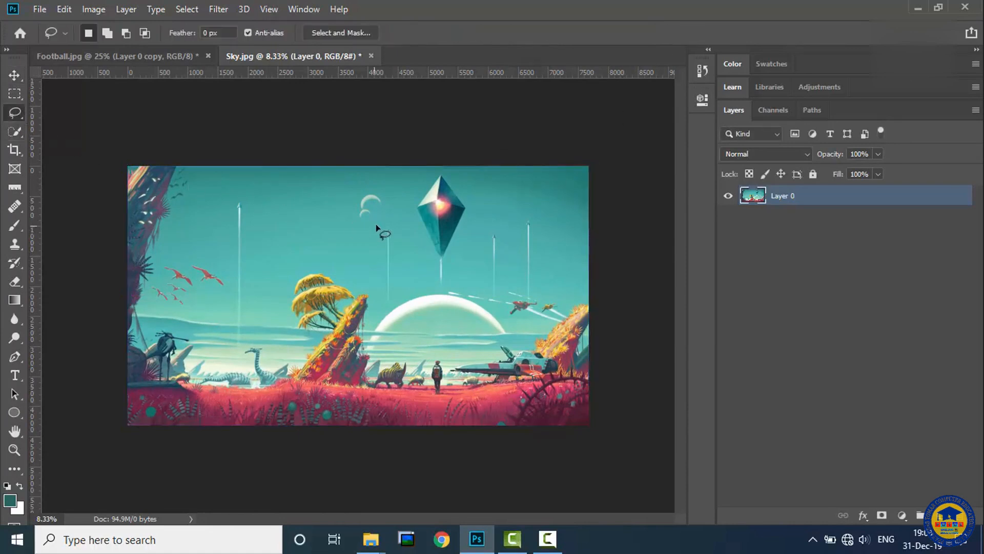
{"action": "mouse_move", "coordinate": [413, 177]}
{"action": "left_mouse_down"}
{"action": "mouse_move", "coordinate": [405, 235]}
{"action": "mouse_move", "coordinate": [429, 255]}
{"action": "mouse_move", "coordinate": [459, 256]}
{"action": "mouse_move", "coordinate": [491, 209]}
{"action": "mouse_move", "coordinate": [462, 174]}
{"action": "mouse_move", "coordinate": [413, 177]}
{"action": "left_mouse_up"}
{"action": "left_click", "coordinate": [187, 9]}
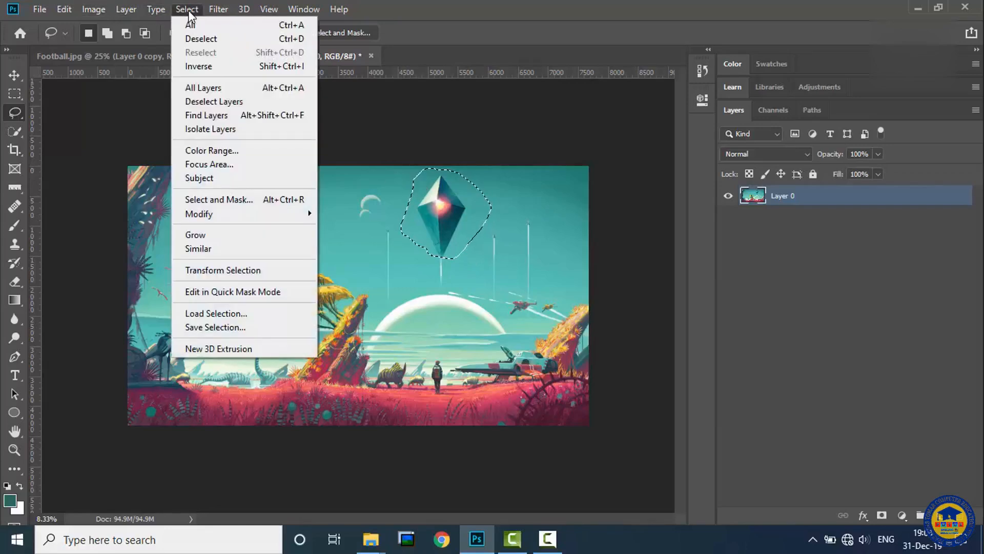
{"action": "left_click", "coordinate": [238, 327]}
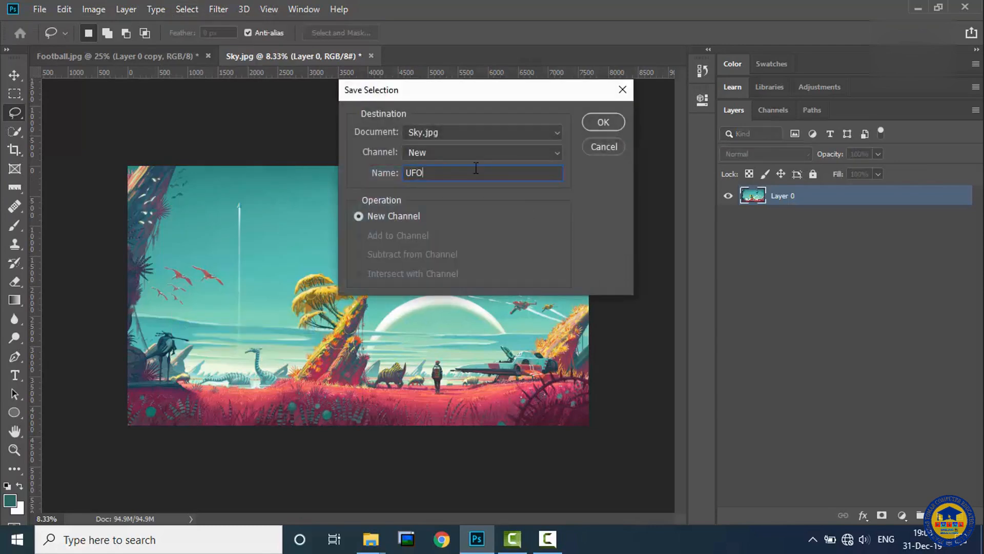
{"action": "key", "text": "Return"}
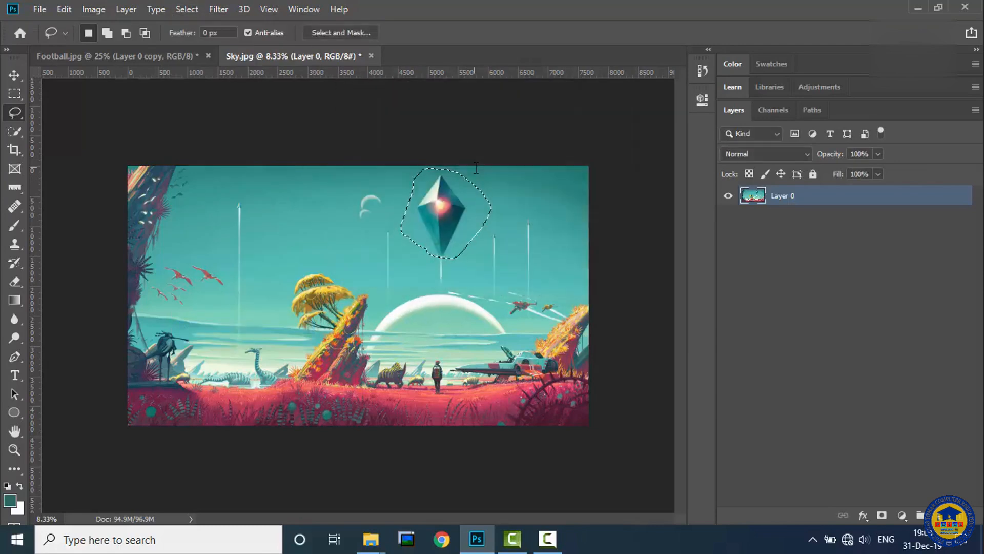
{"action": "key", "text": "ctrl+d"}
{"action": "left_click", "coordinate": [8, 76]}
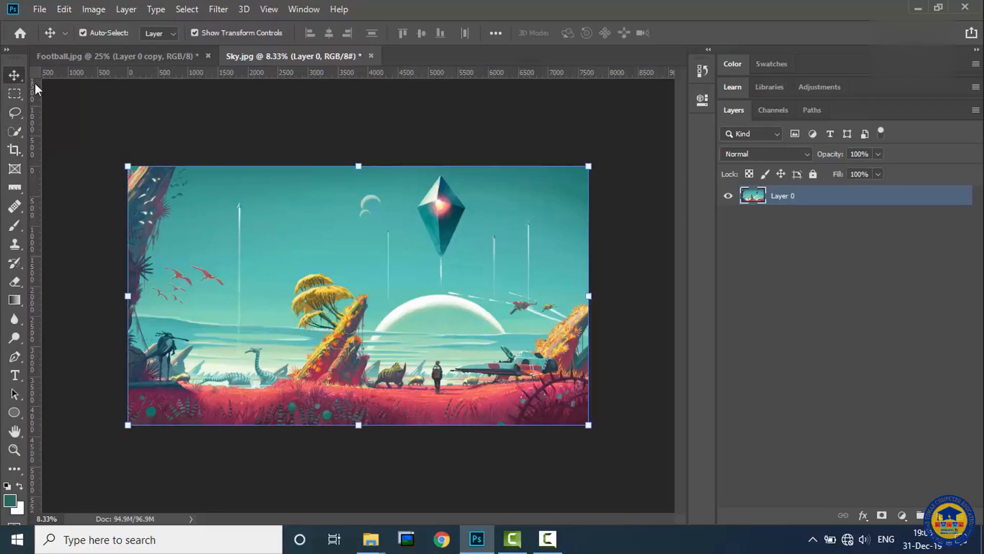
- Shrink Layer 0 from its left edge to about 73% with Content-Aware Scale, protecting the UFO channel
{"action": "left_click", "coordinate": [64, 9]}
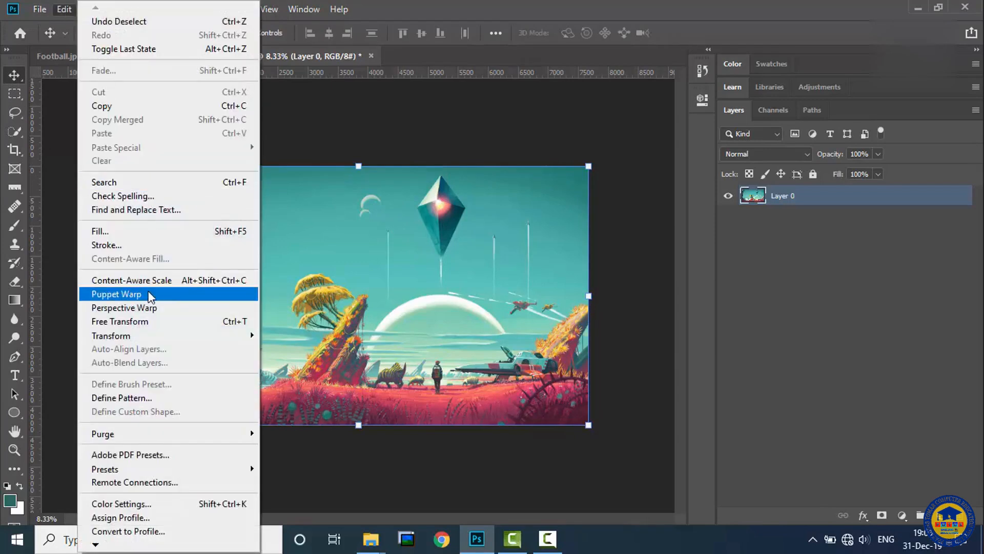
{"action": "left_click", "coordinate": [133, 280]}
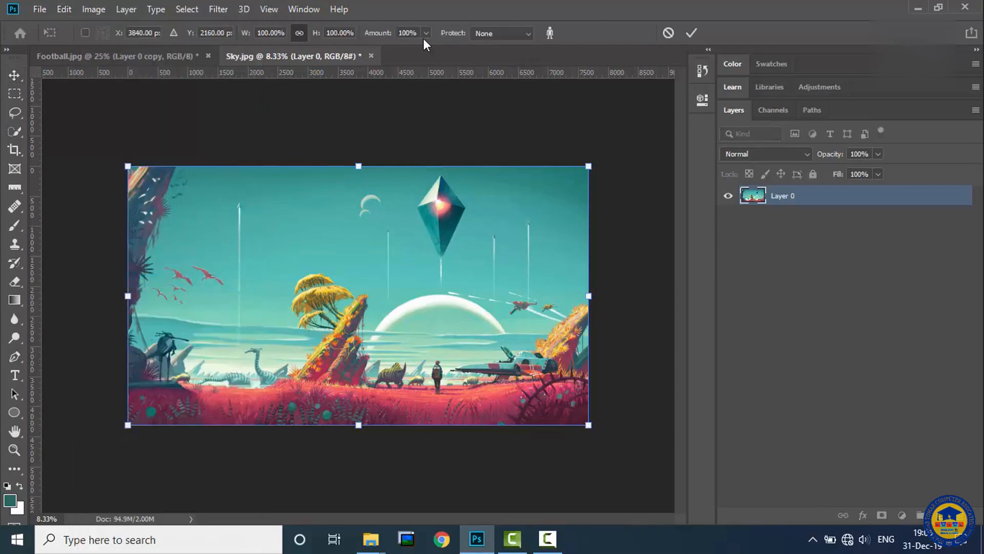
{"action": "left_click", "coordinate": [506, 34]}
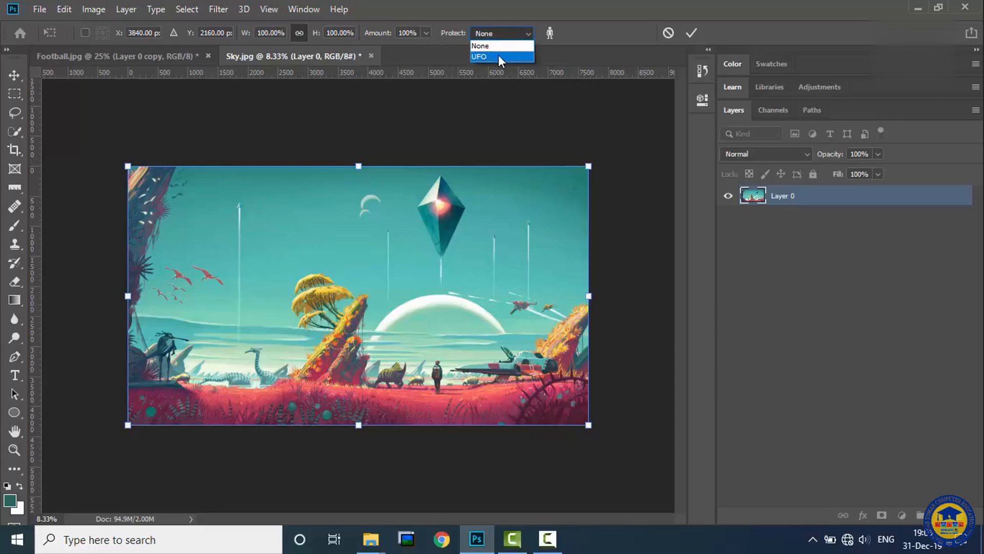
{"action": "left_click", "coordinate": [498, 57]}
{"action": "left_click_drag", "start_coordinate": [128, 296], "coordinate": [250, 313]}
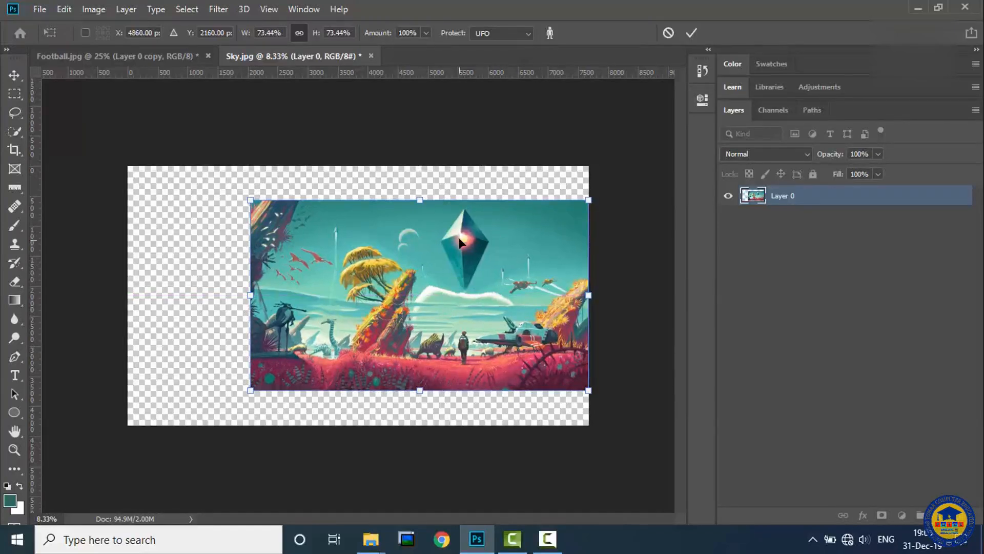
- Set the Content-Aware Scale protection to None, enlarge Layer 0 back to 100%, apply it and deselect the layer
{"action": "left_click", "coordinate": [513, 32]}
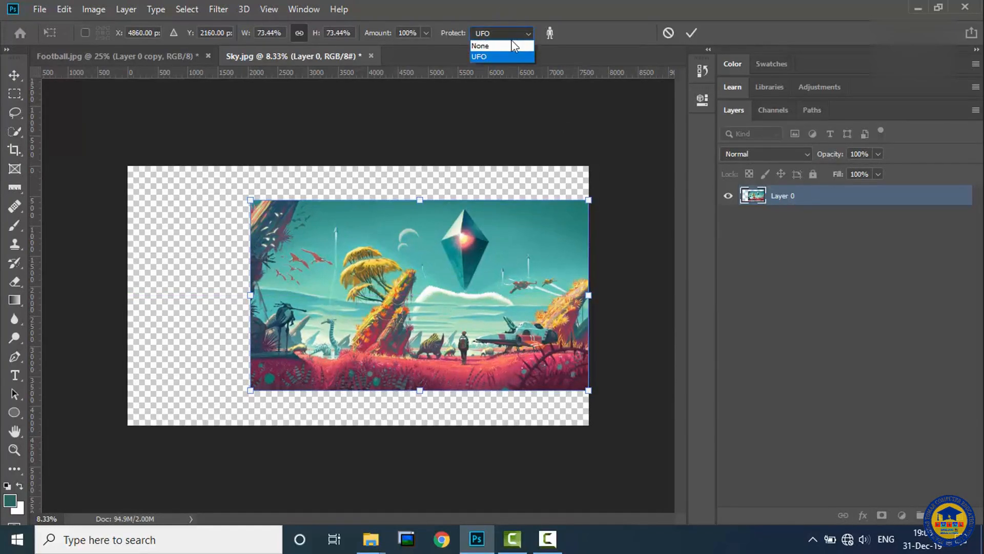
{"action": "left_click", "coordinate": [515, 44]}
{"action": "left_click_drag", "start_coordinate": [251, 297], "coordinate": [132, 296]}
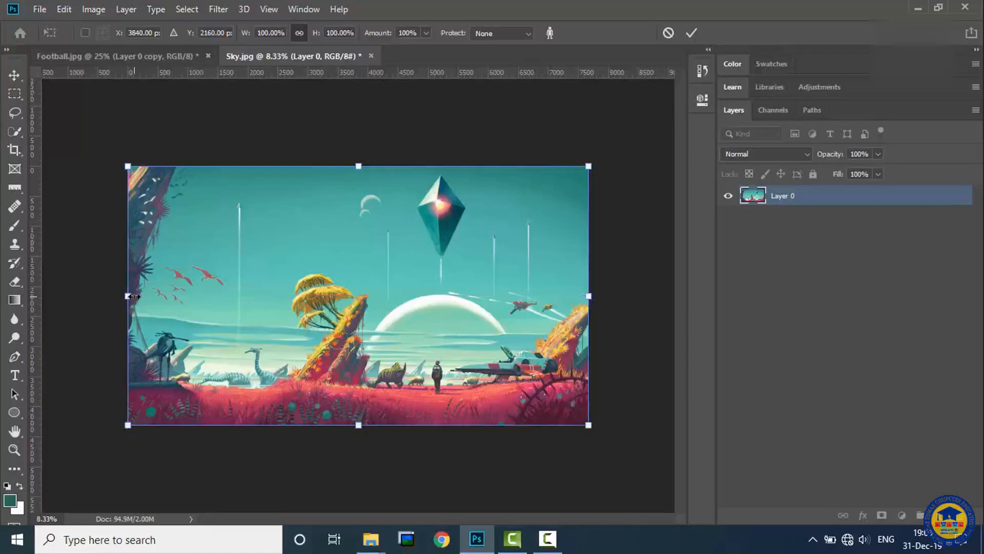
{"action": "left_click", "coordinate": [690, 33]}
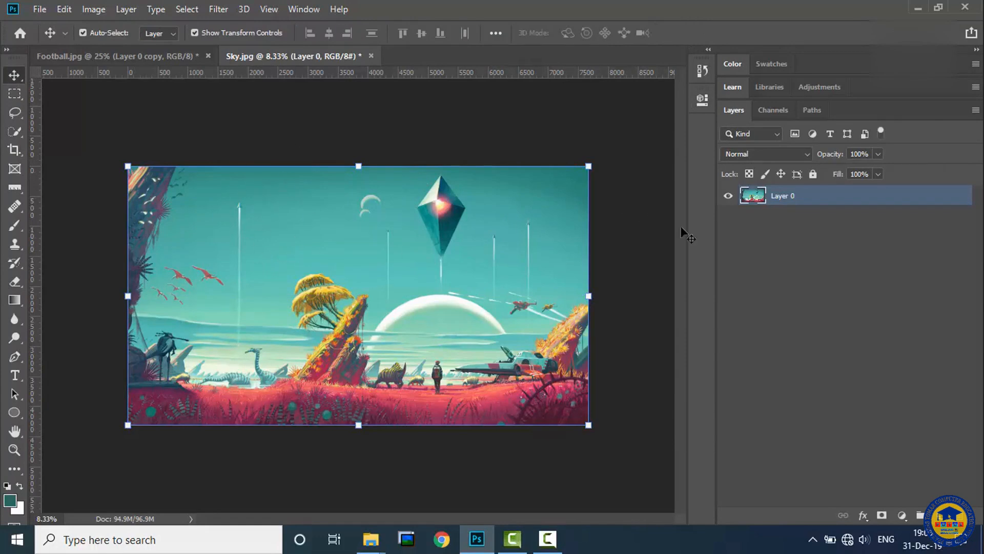
{"action": "left_click", "coordinate": [648, 251]}
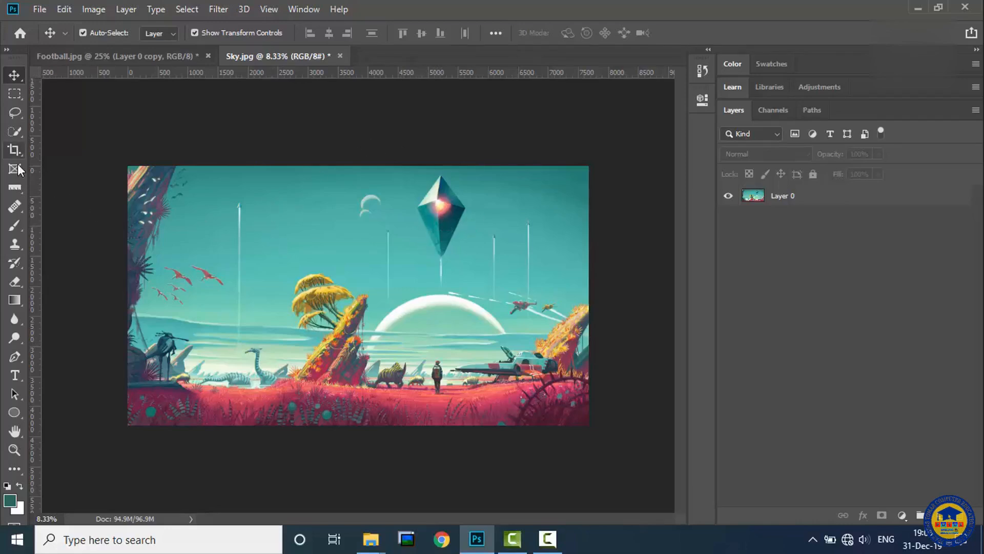
- Outline the diamond-shaped spacecraft with the Content-Aware Move Tool in Move mode, and make Layer 0 active
{"action": "left_click", "coordinate": [15, 208]}
{"action": "right_click", "coordinate": [16, 209]}
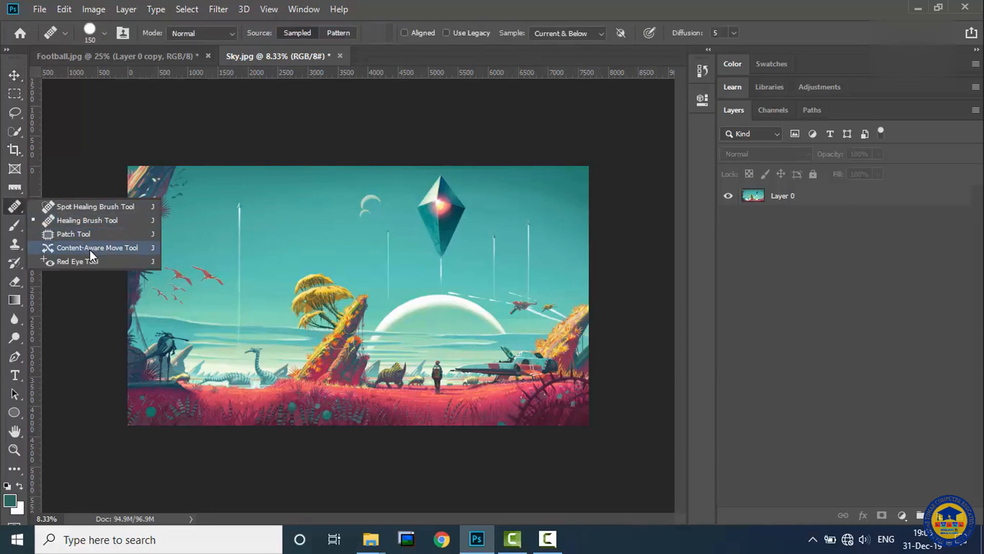
{"action": "left_click", "coordinate": [106, 249]}
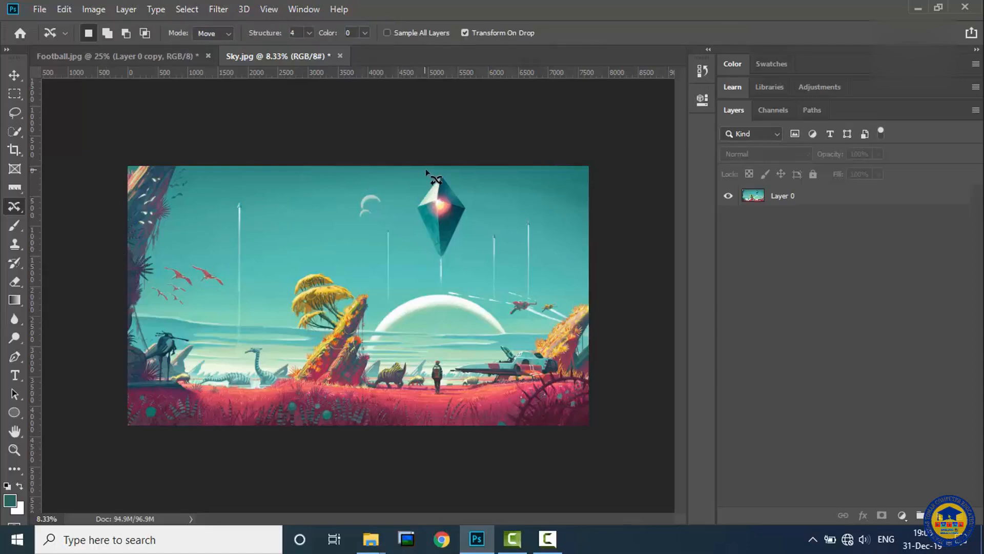
{"action": "mouse_move", "coordinate": [411, 196]}
{"action": "left_mouse_down"}
{"action": "mouse_move", "coordinate": [411, 244]}
{"action": "mouse_move", "coordinate": [455, 256]}
{"action": "mouse_move", "coordinate": [483, 198]}
{"action": "mouse_move", "coordinate": [448, 169]}
{"action": "mouse_move", "coordinate": [421, 181]}
{"action": "left_mouse_up"}
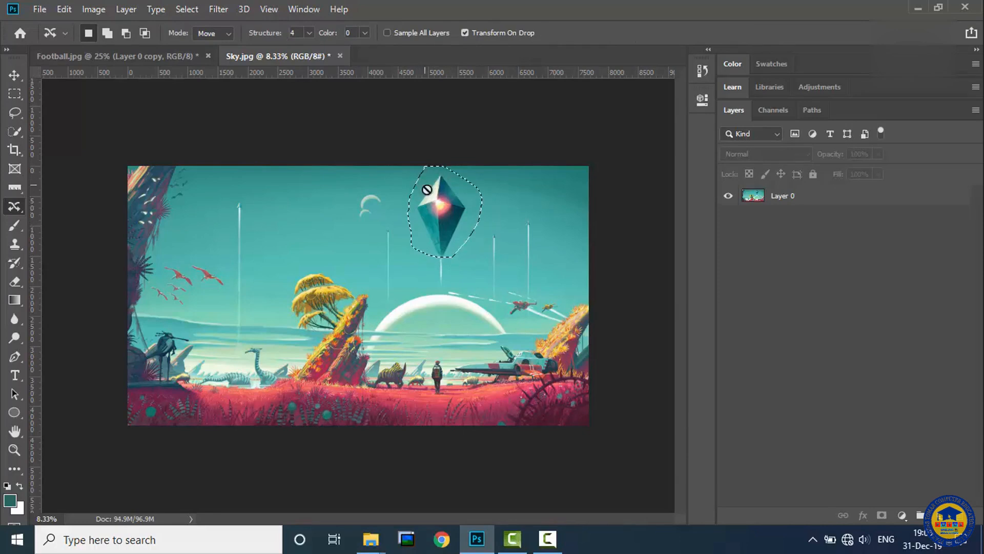
{"action": "left_click", "coordinate": [806, 203]}
- Move the outlined spacecraft to the top of the tall light trail on the image's left and shrink it to less than half size
{"action": "left_click_drag", "start_coordinate": [445, 212], "coordinate": [291, 221]}
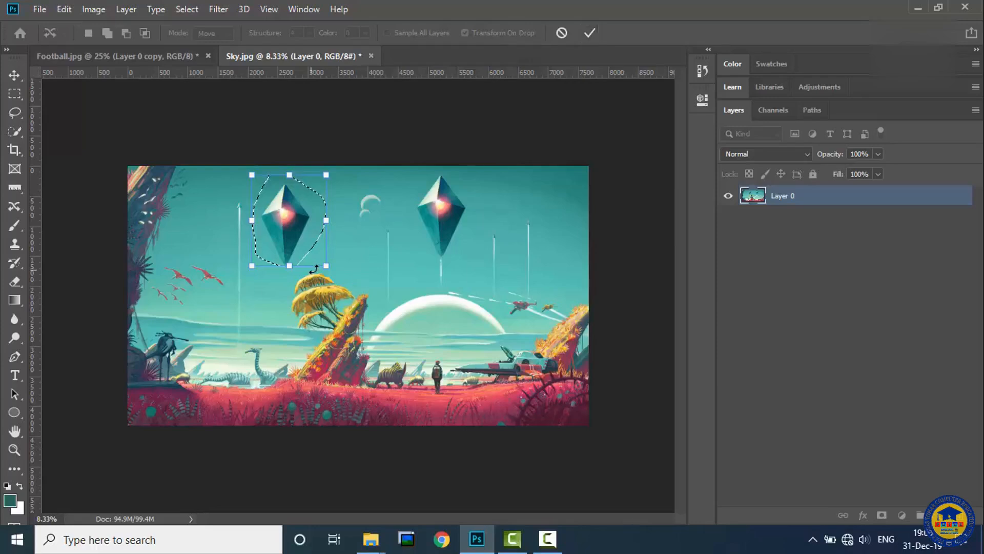
{"action": "left_click_drag", "start_coordinate": [326, 266], "coordinate": [283, 218]}
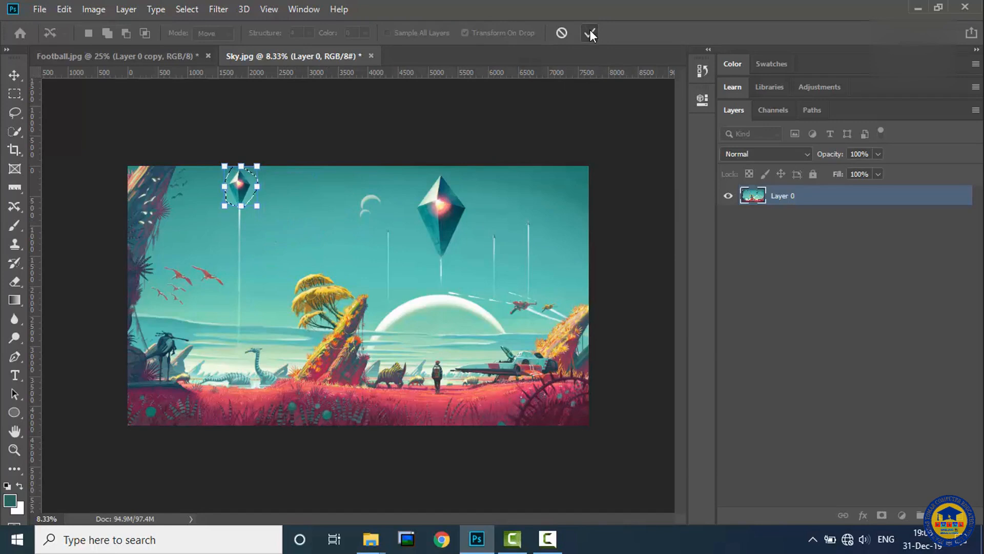
{"action": "left_click", "coordinate": [590, 33]}
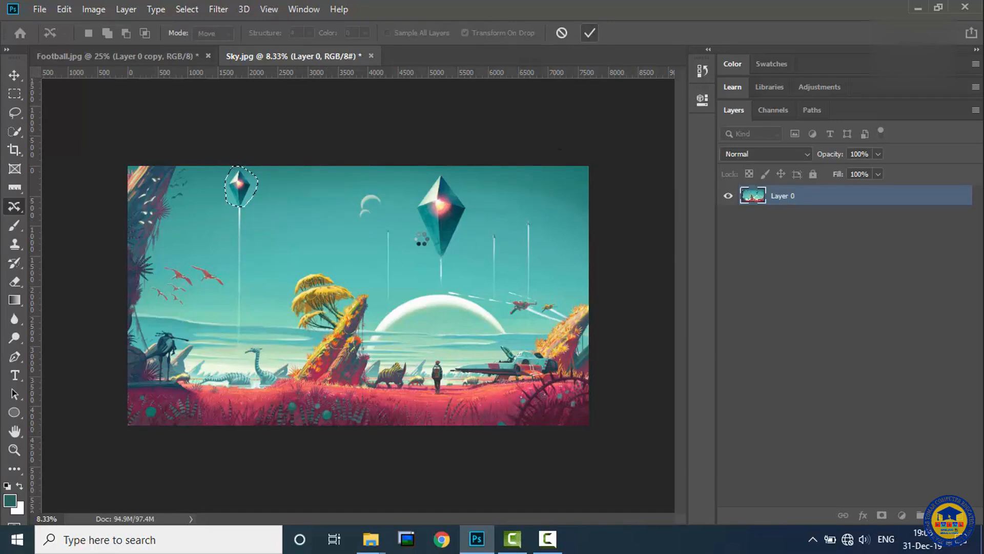